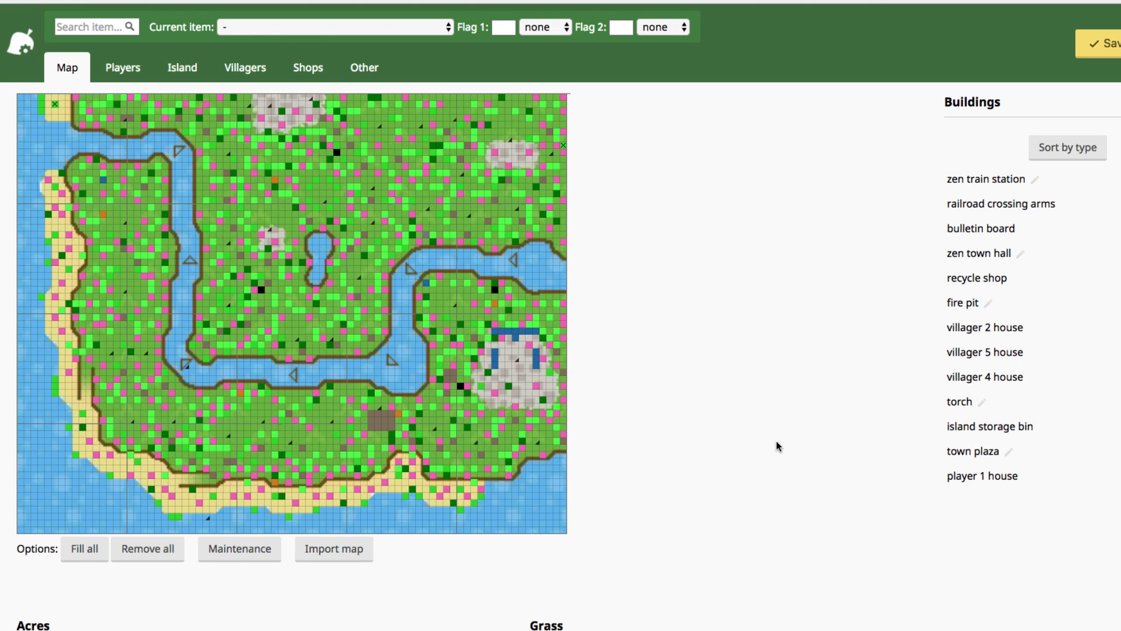
- Scroll down to the Acres layout, with its ocean border, river and beaches, beside the Grass map
scroll(714, 353, down, 6)
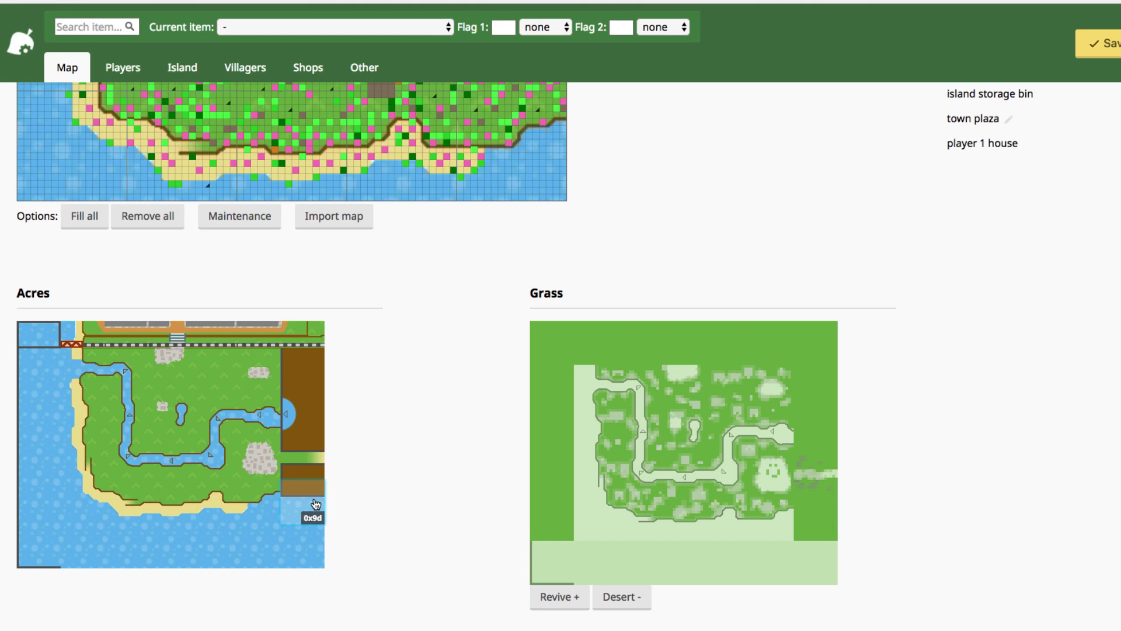
- Select the bottom-left ocean acre and browse the acre picker for the brown-topped ocean tile
click(41, 503)
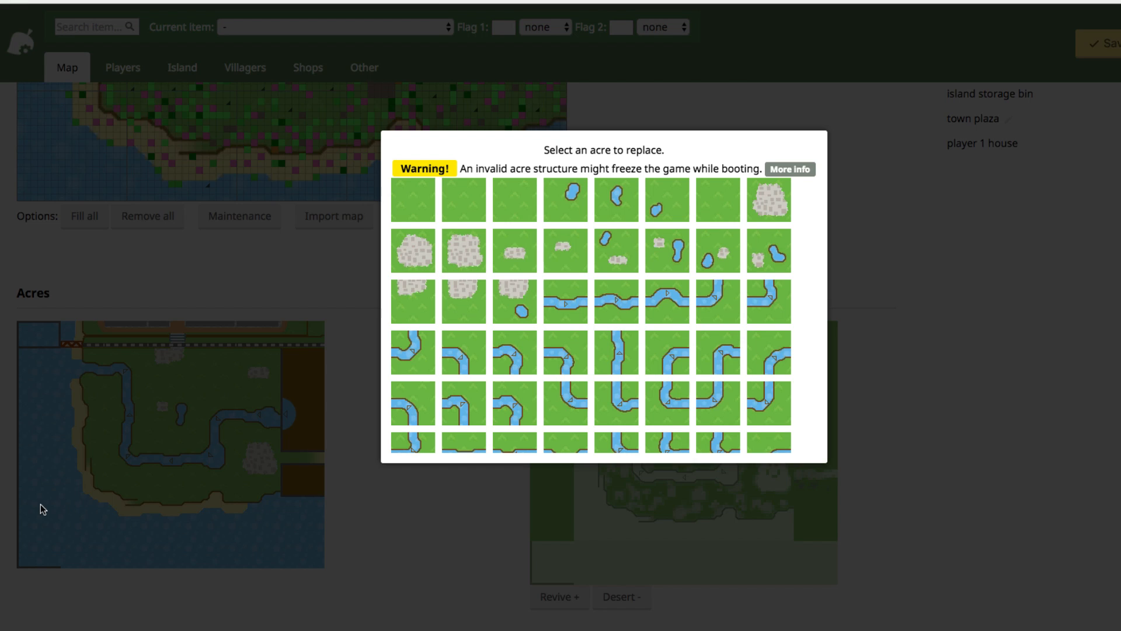
scroll(578, 363, down, 10)
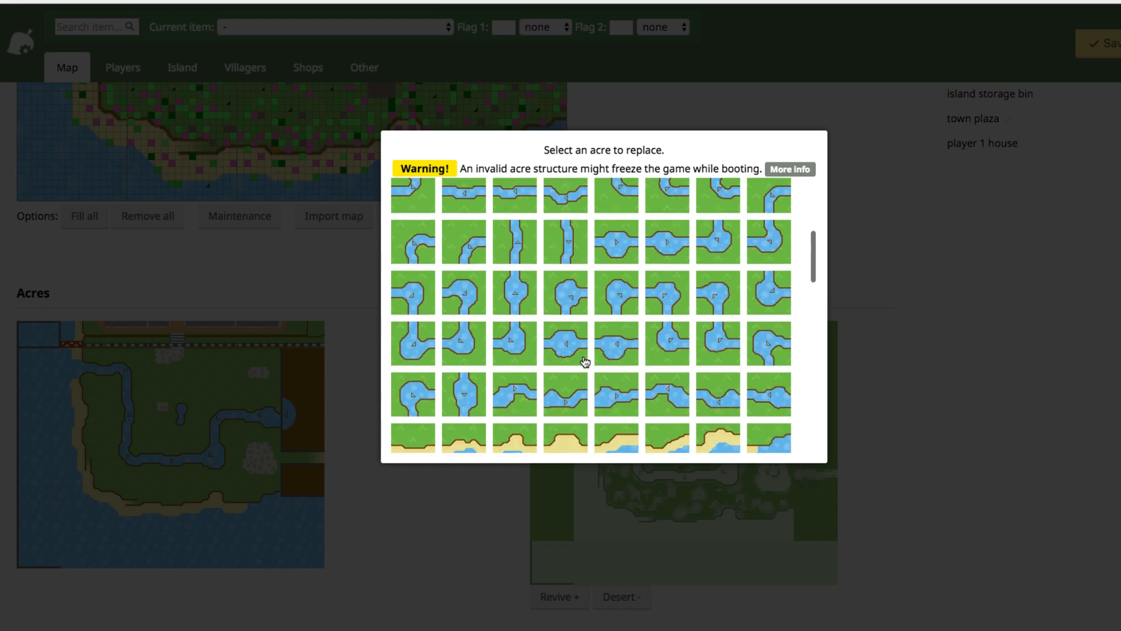
scroll(585, 361, down, 3)
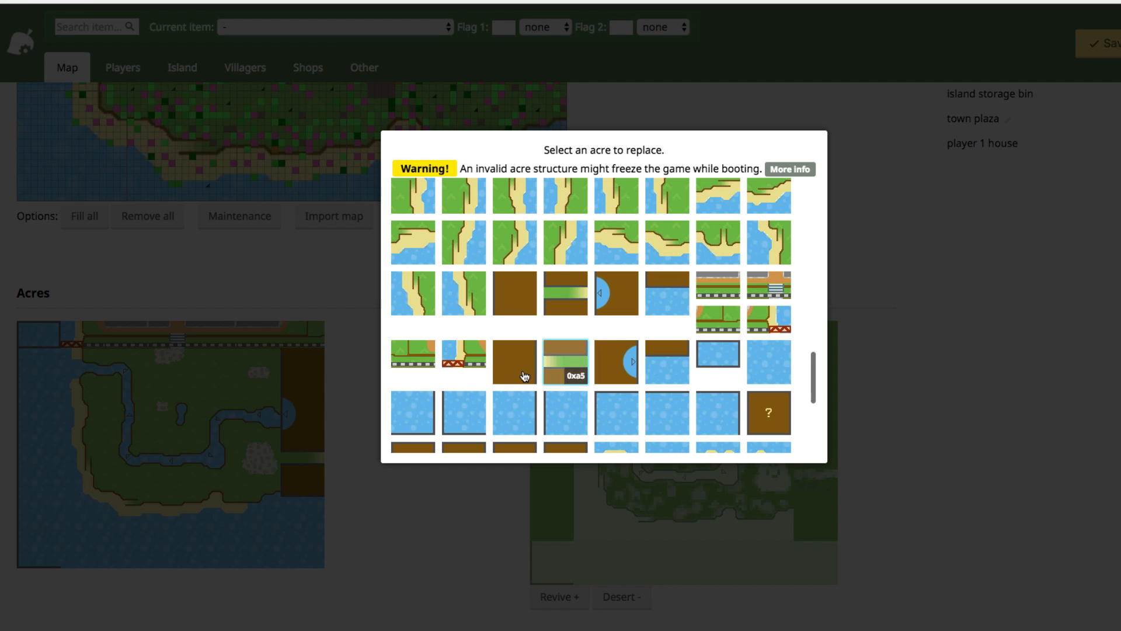
scroll(521, 352, down, 2)
scroll(523, 350, down, 3)
scroll(518, 296, up, 3)
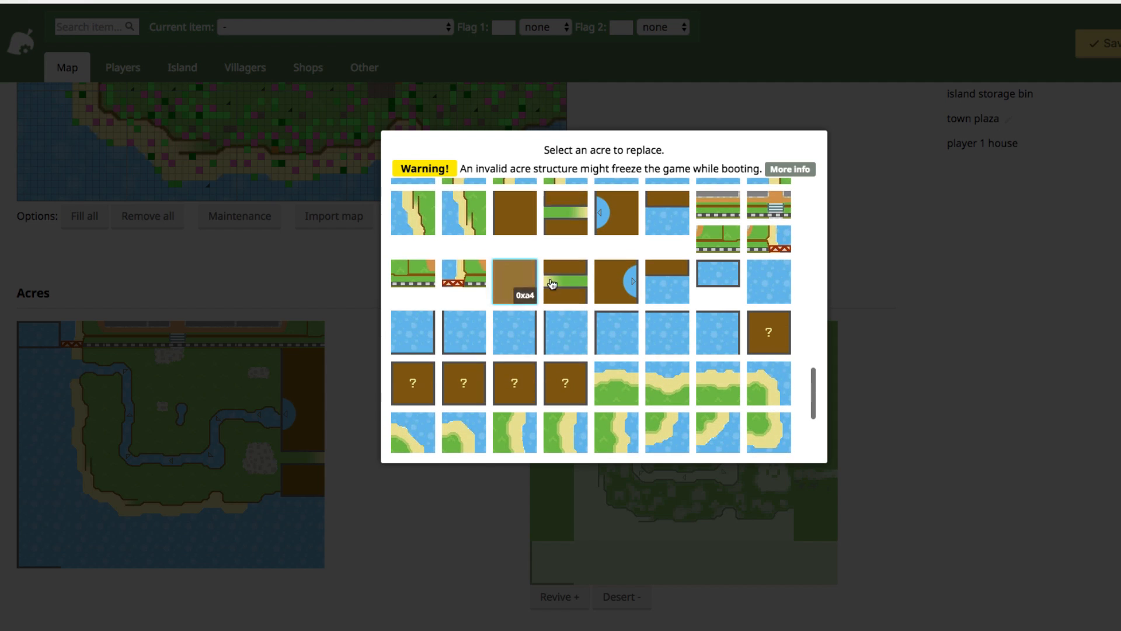
scroll(618, 242, down, 1)
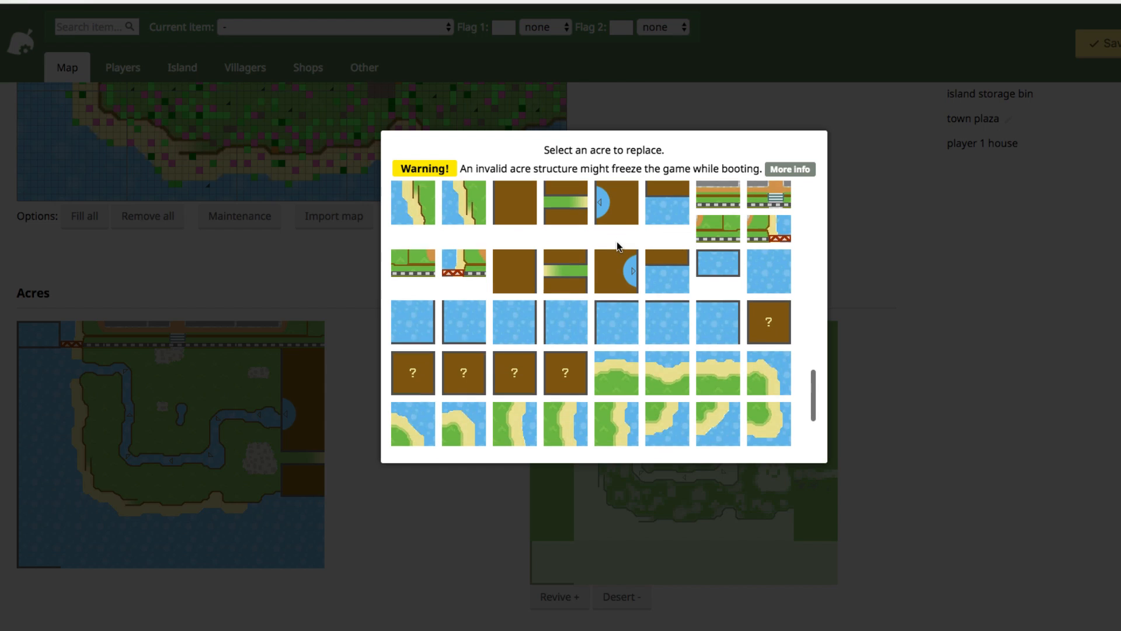
scroll(619, 246, up, 2)
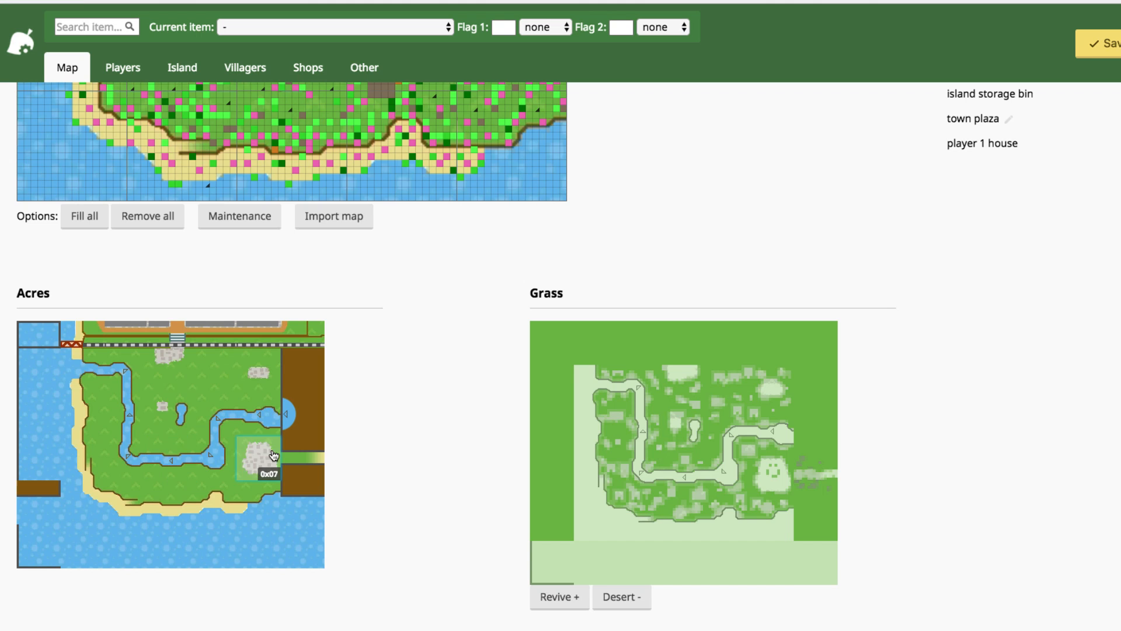
- Turn three left-edge acres into plain brown cliff tile 0xa4
click(33, 457)
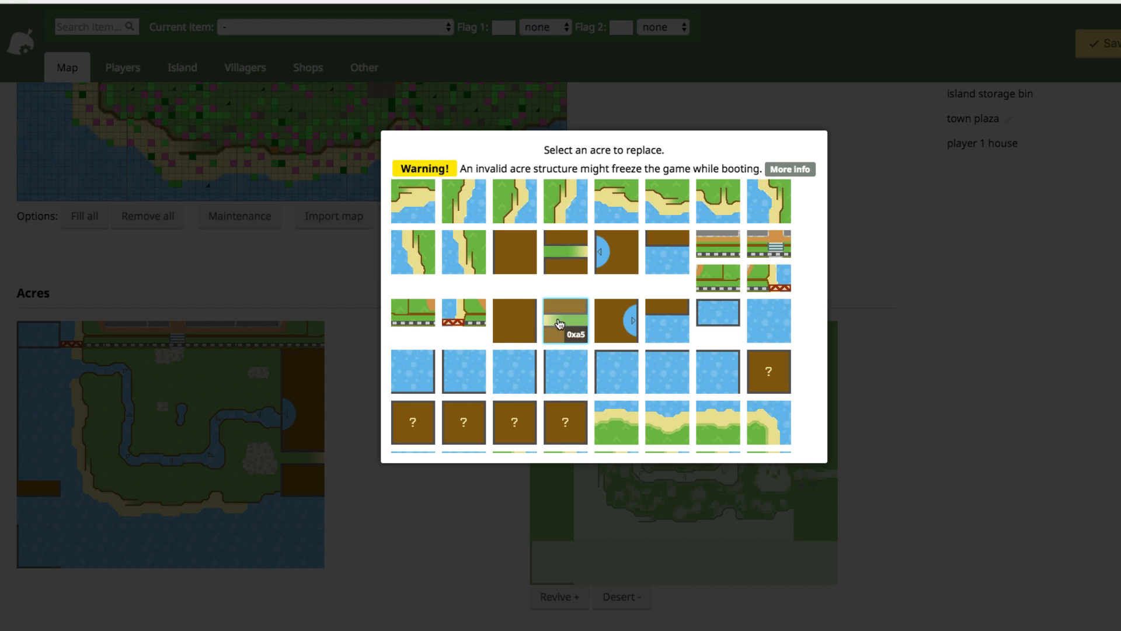
click(508, 328)
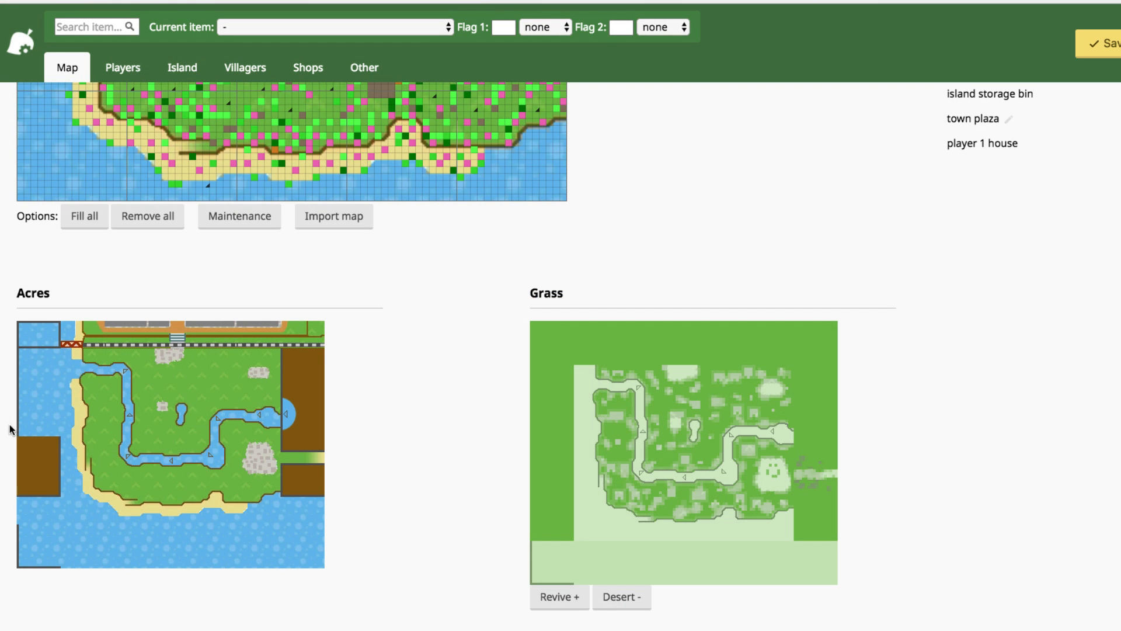
click(40, 423)
click(517, 334)
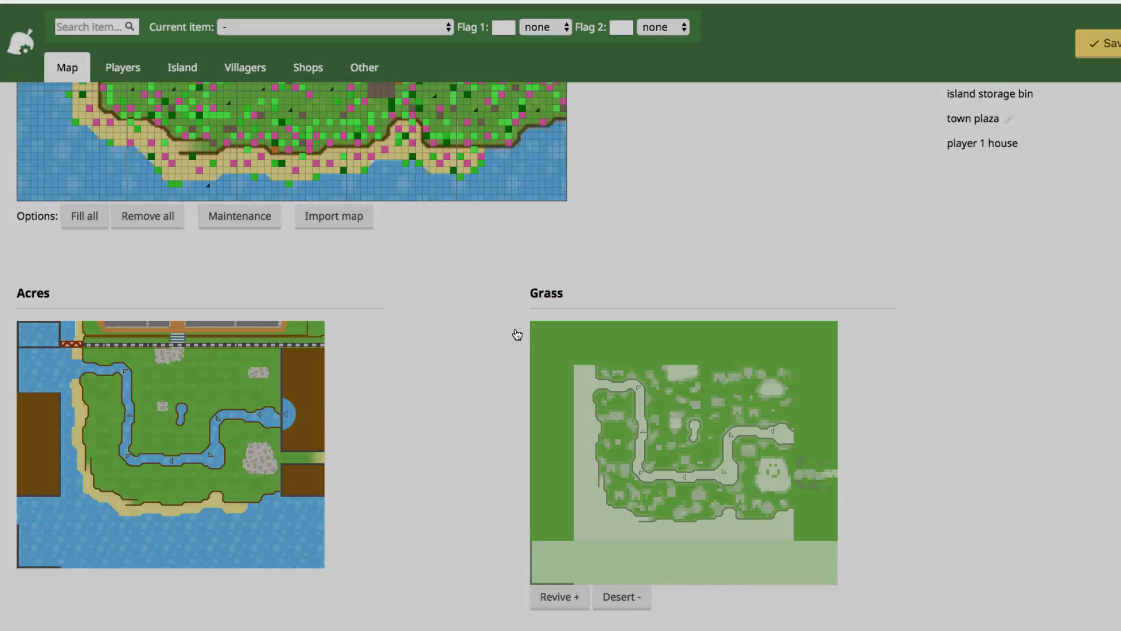
click(44, 376)
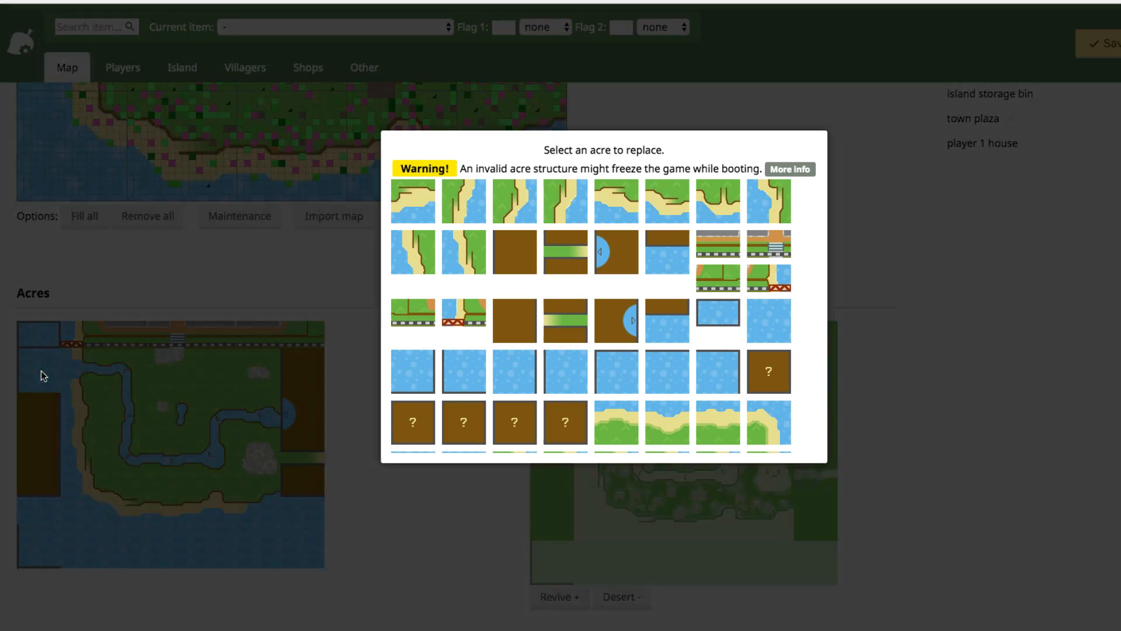
click(516, 319)
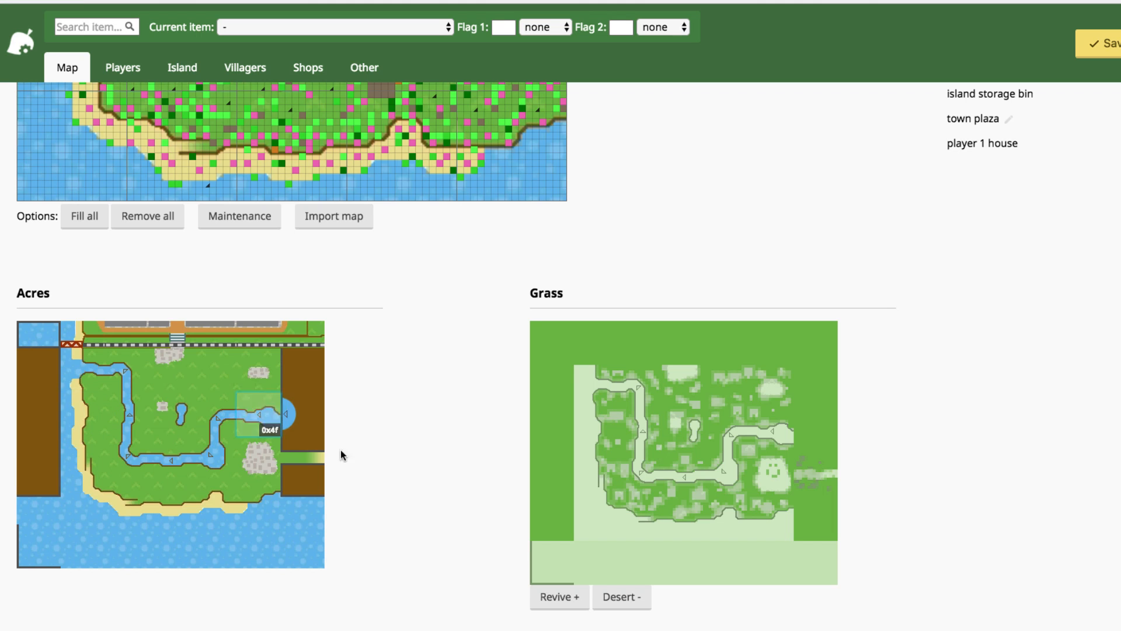
- Change one left-edge acre to green-banded 0xa5, and the lower-right 0x9b acre to plain brown 0x9a
click(37, 408)
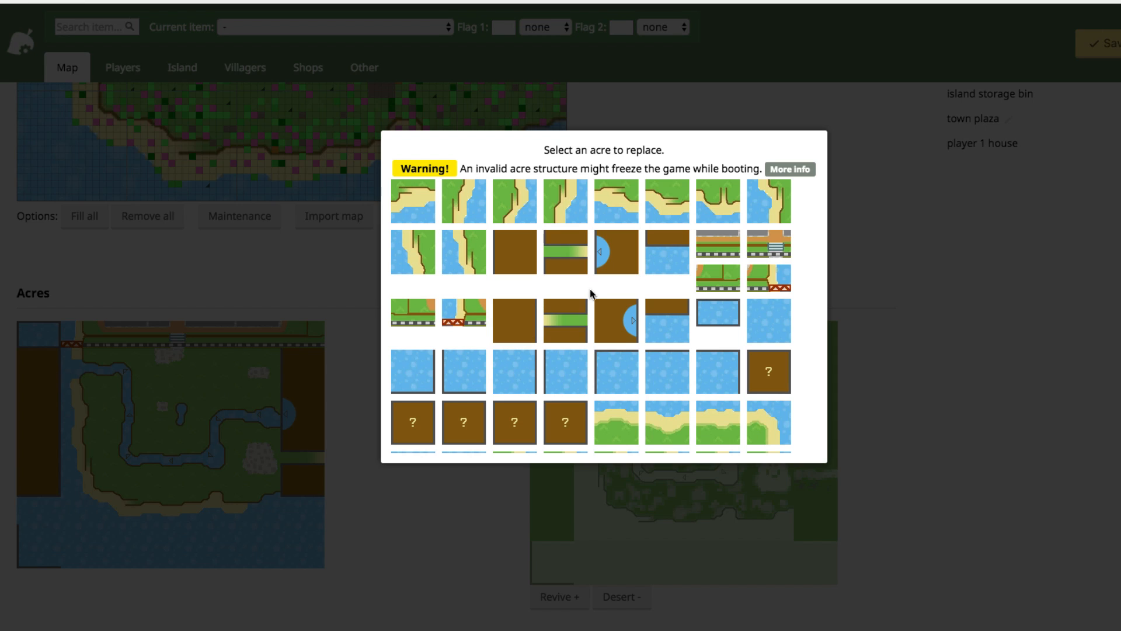
click(572, 323)
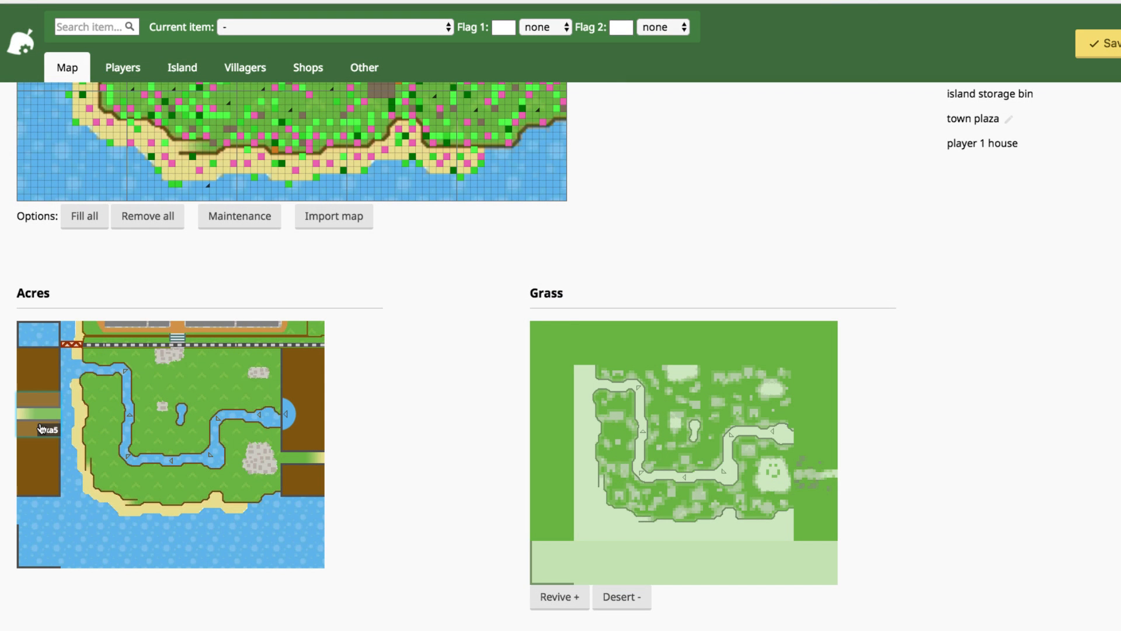
click(313, 457)
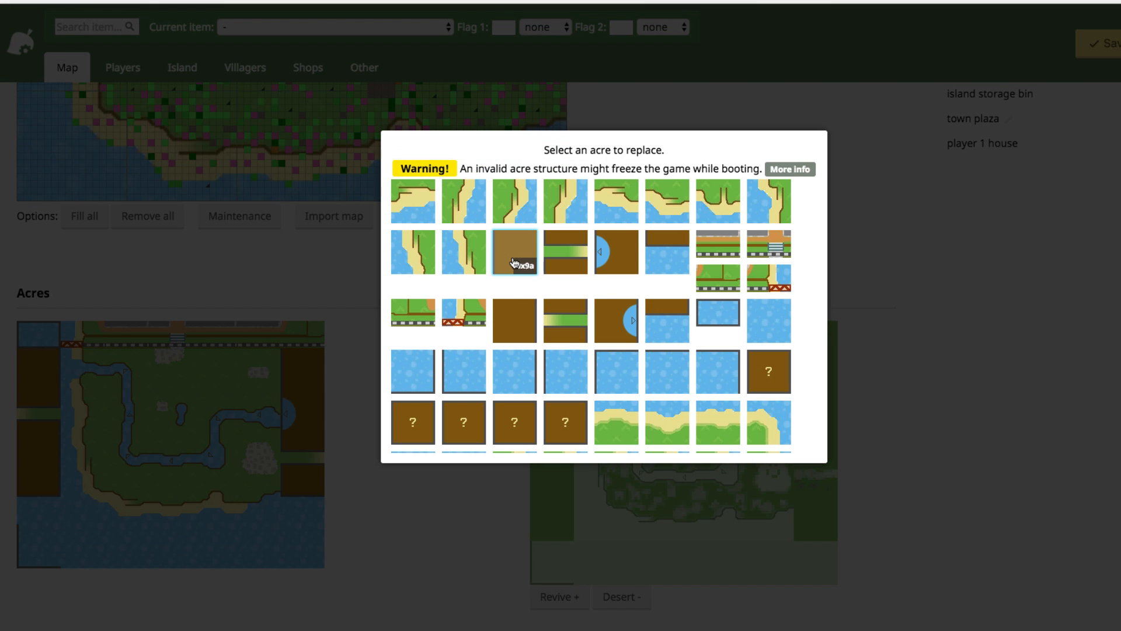
click(513, 262)
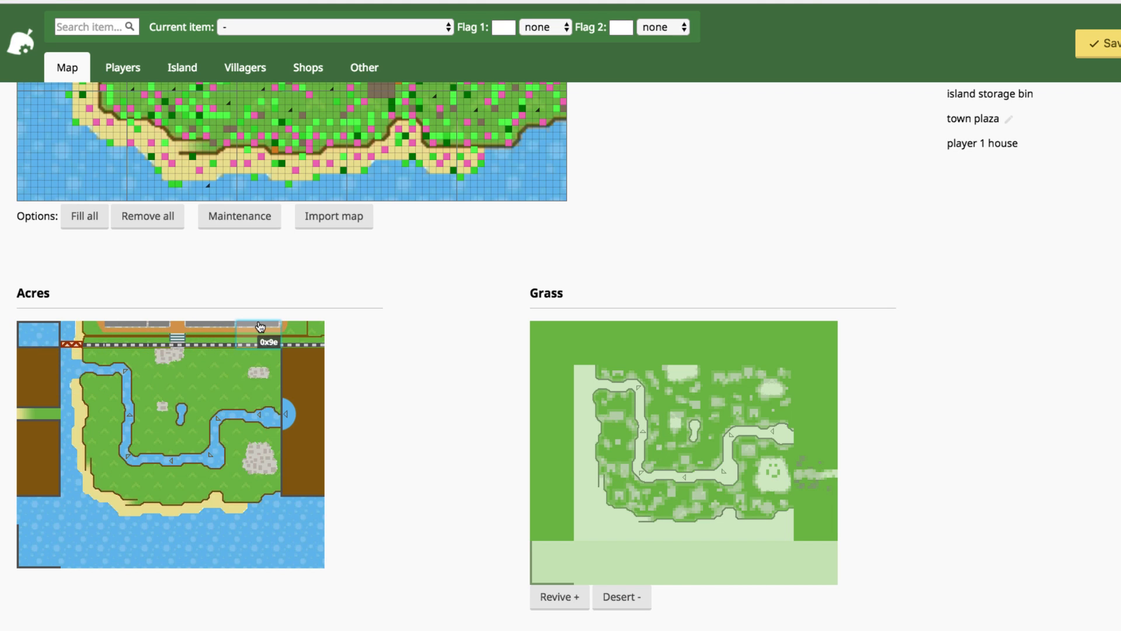
- Set the top-left corner acre to 0xa2 and the next top-row acre to rail tile 0x9e
click(41, 341)
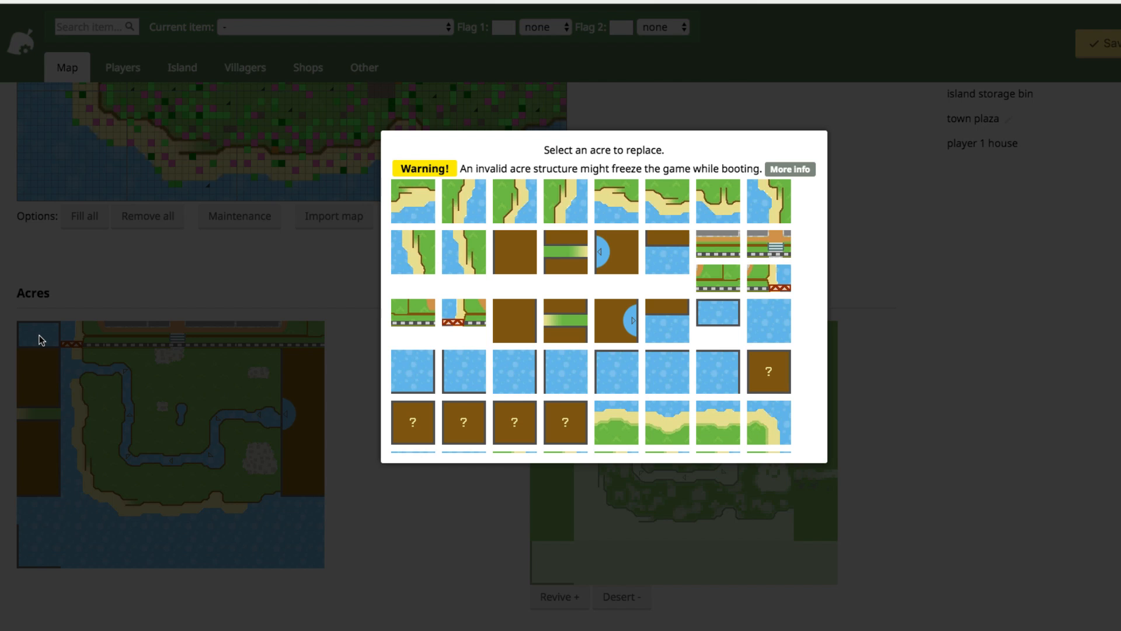
click(417, 319)
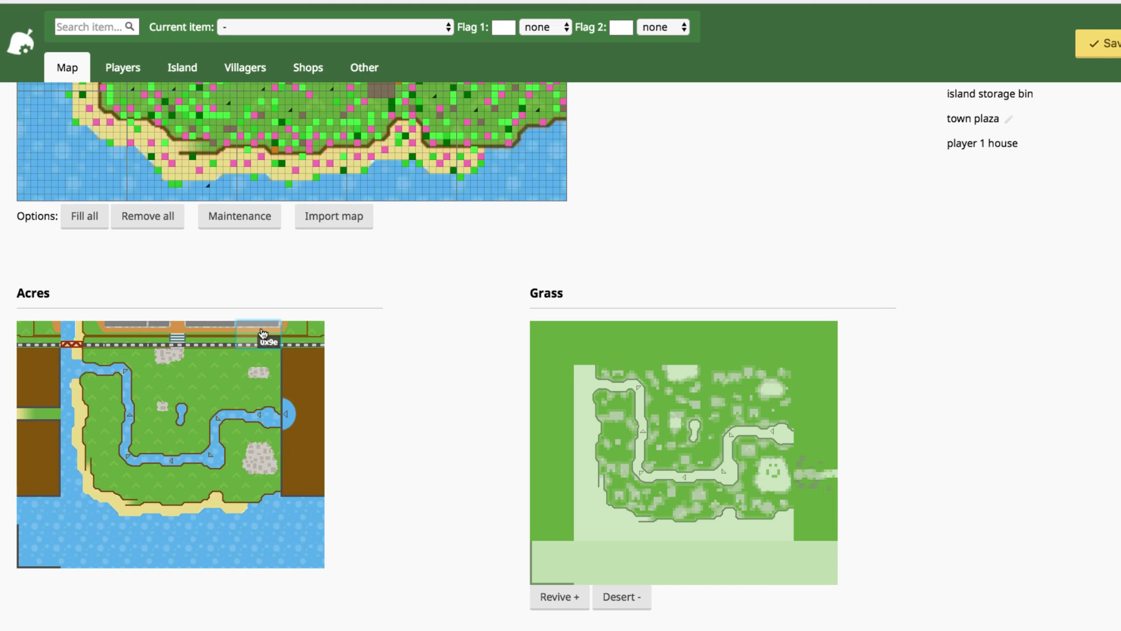
click(79, 337)
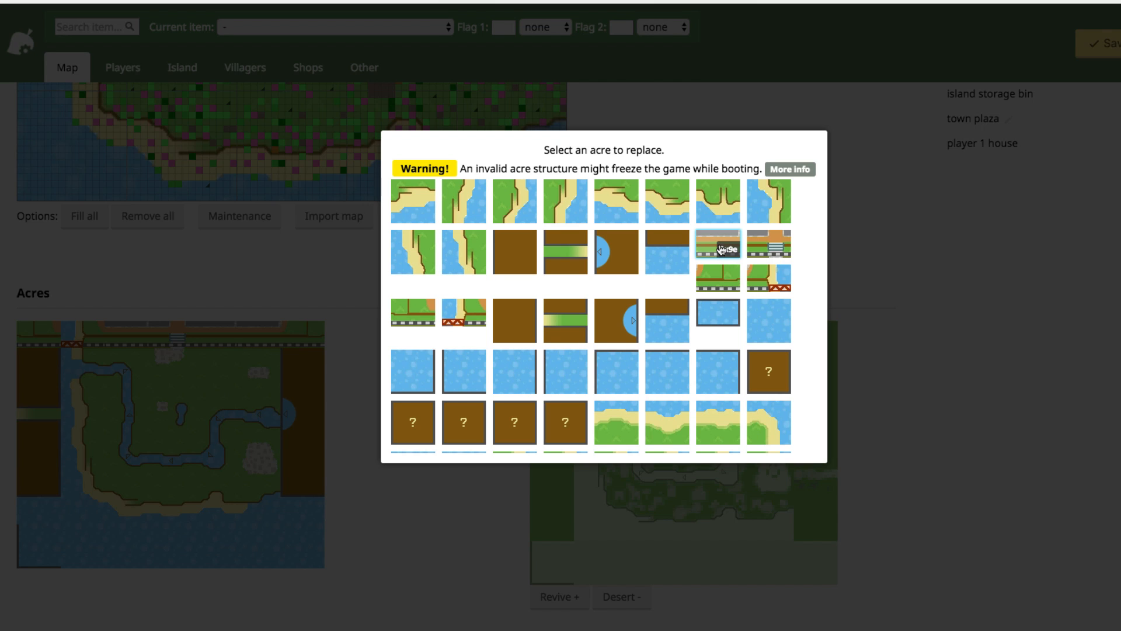
click(722, 250)
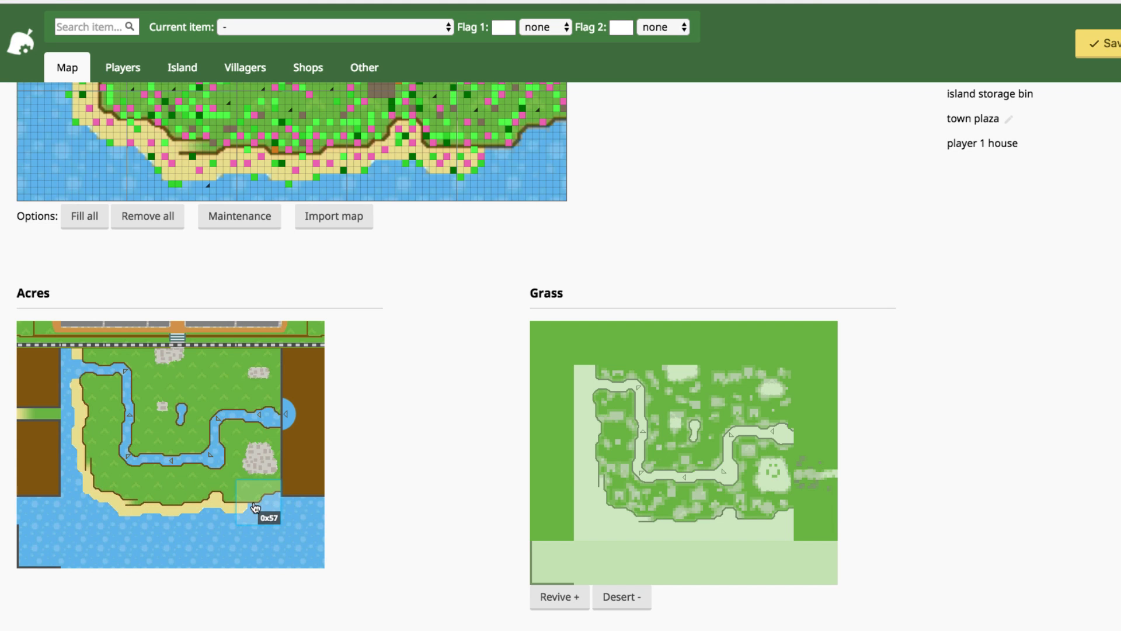
- Give the lower-left acre and the next bottom-row acre new coastline tiles
click(75, 512)
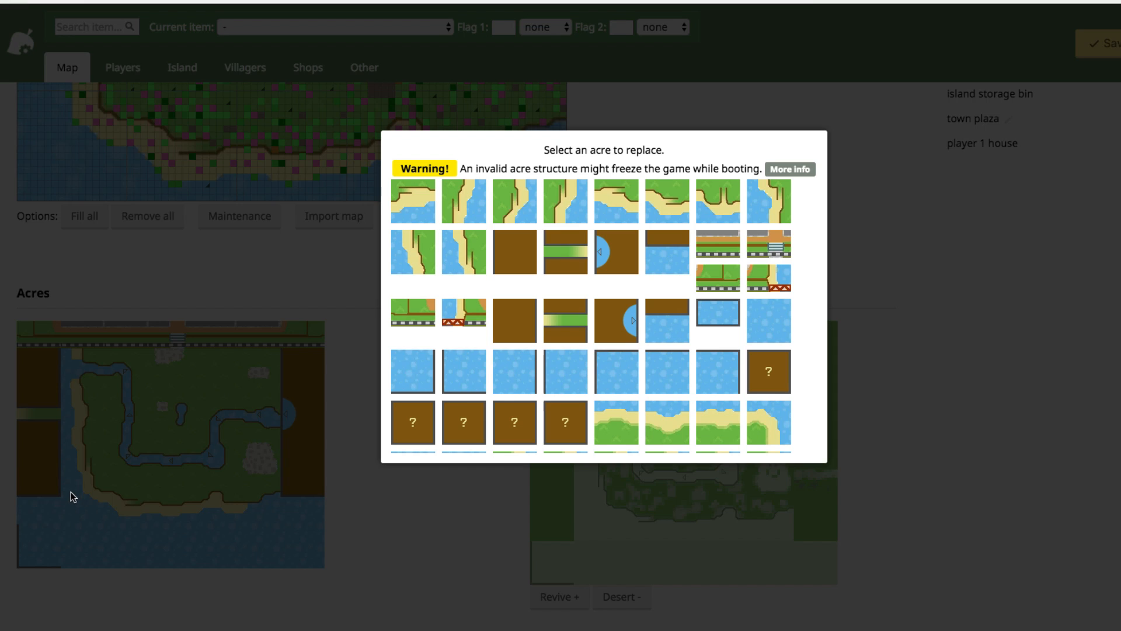
scroll(608, 318, up, 5)
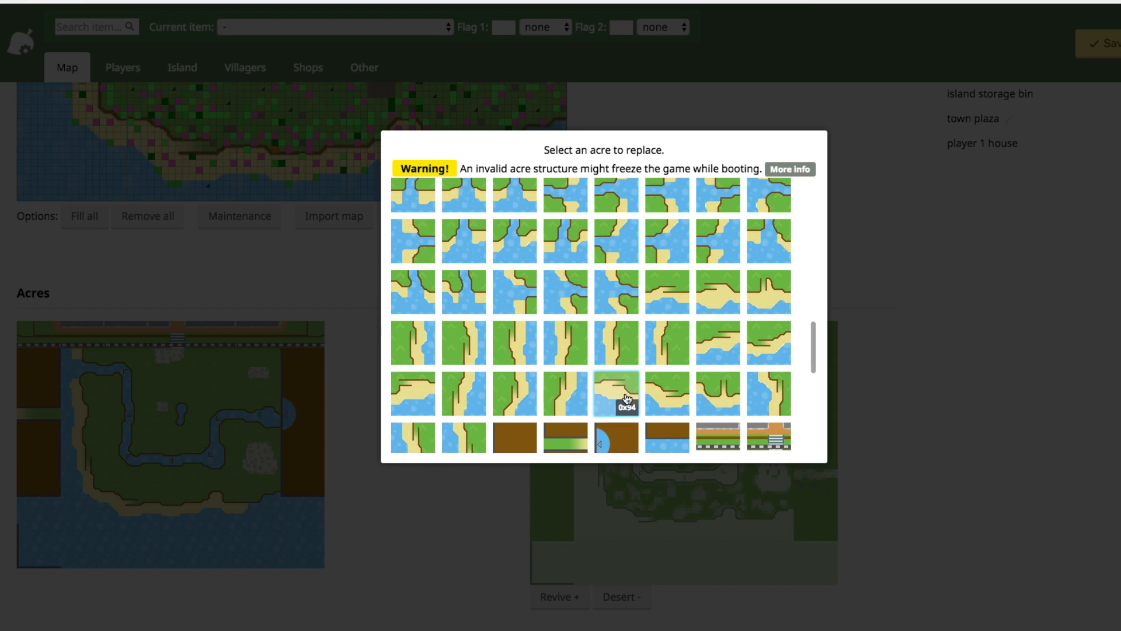
scroll(631, 399, up, 3)
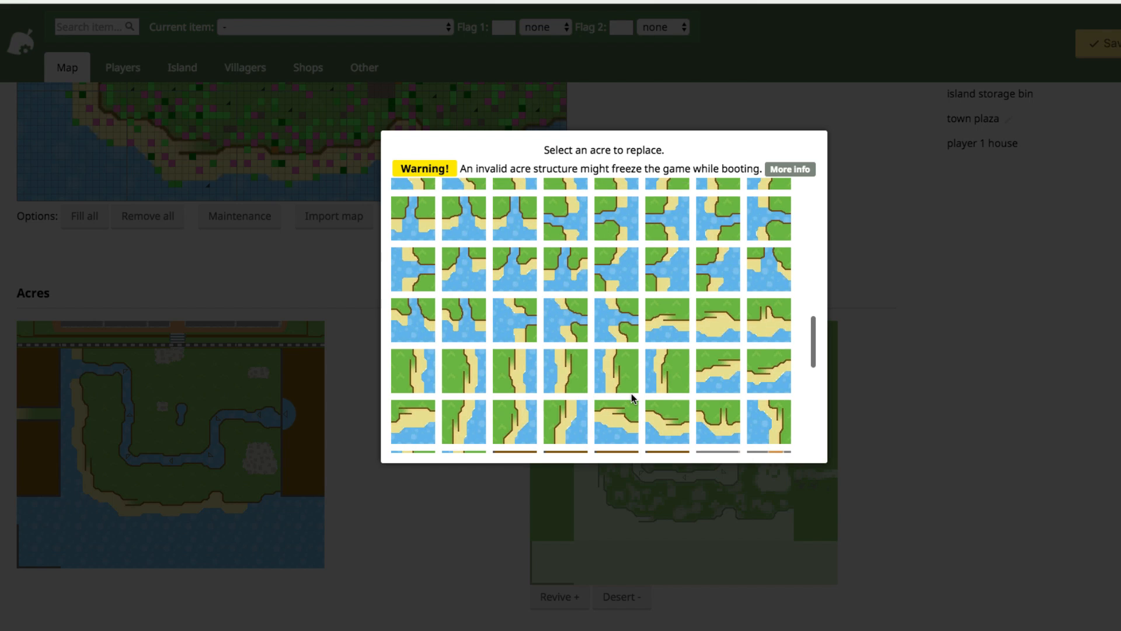
scroll(632, 393, up, 2)
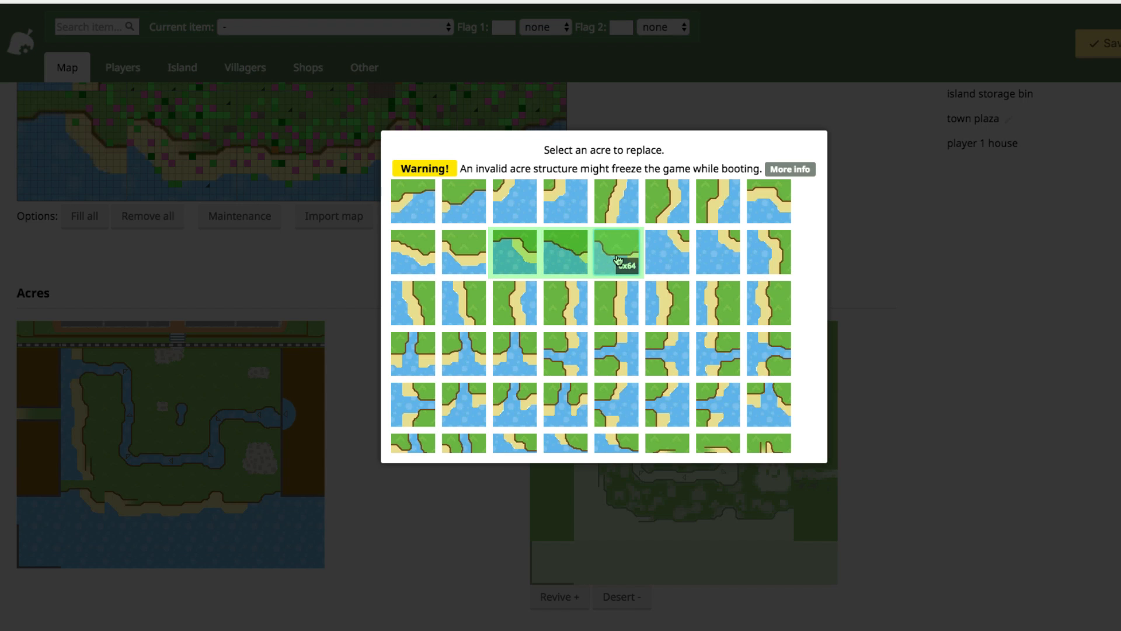
click(69, 495)
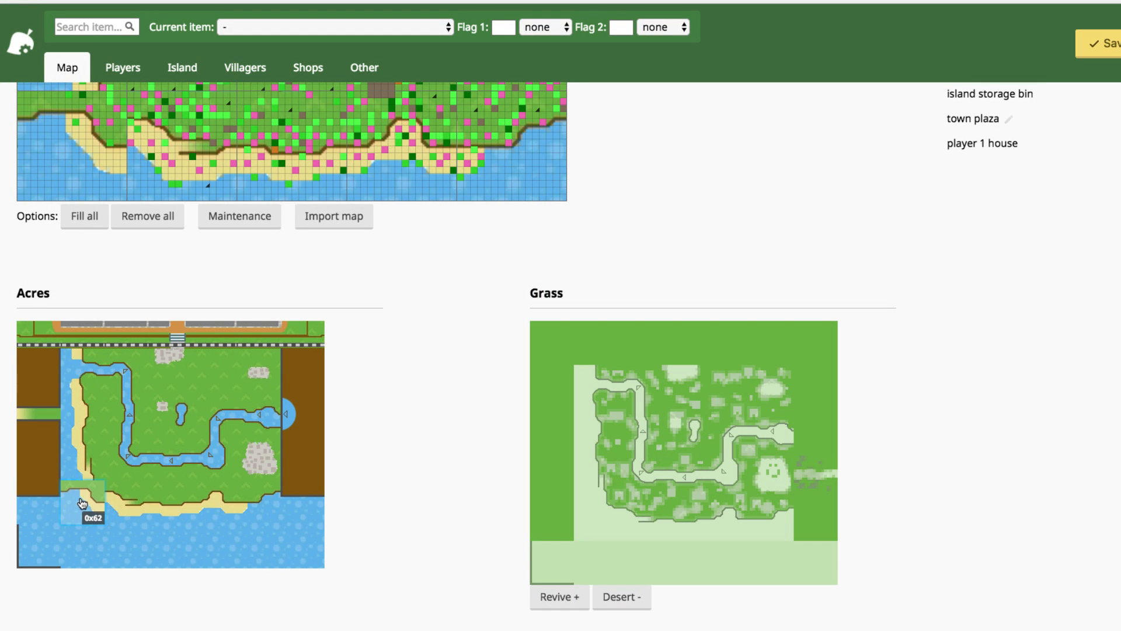
click(81, 504)
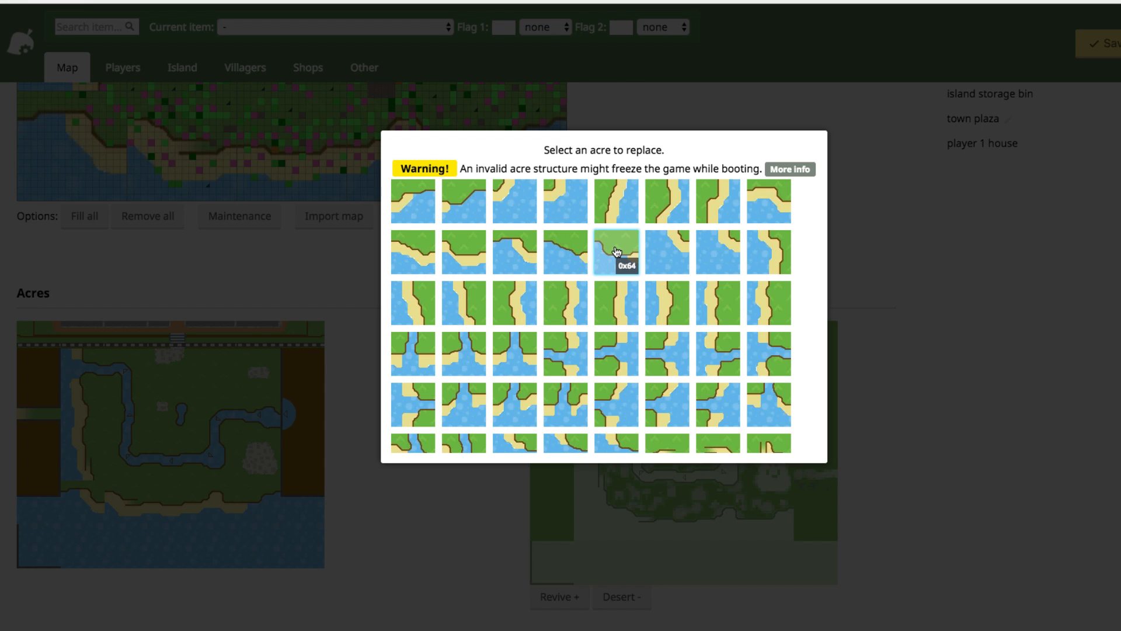
scroll(616, 251, up, 1)
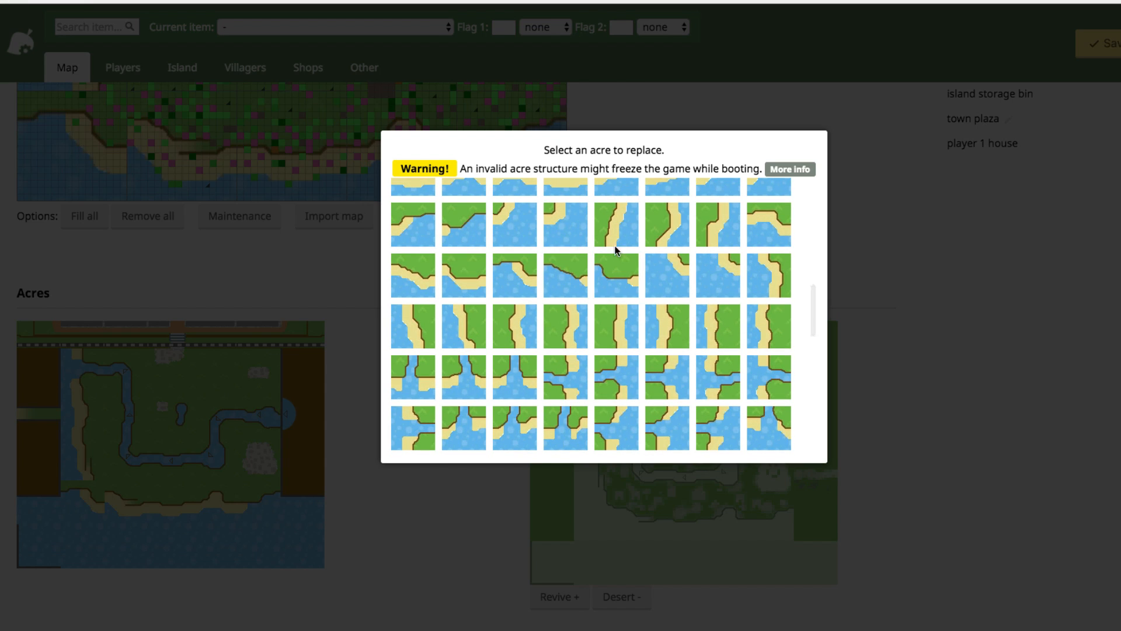
drag(417, 289, 448, 282)
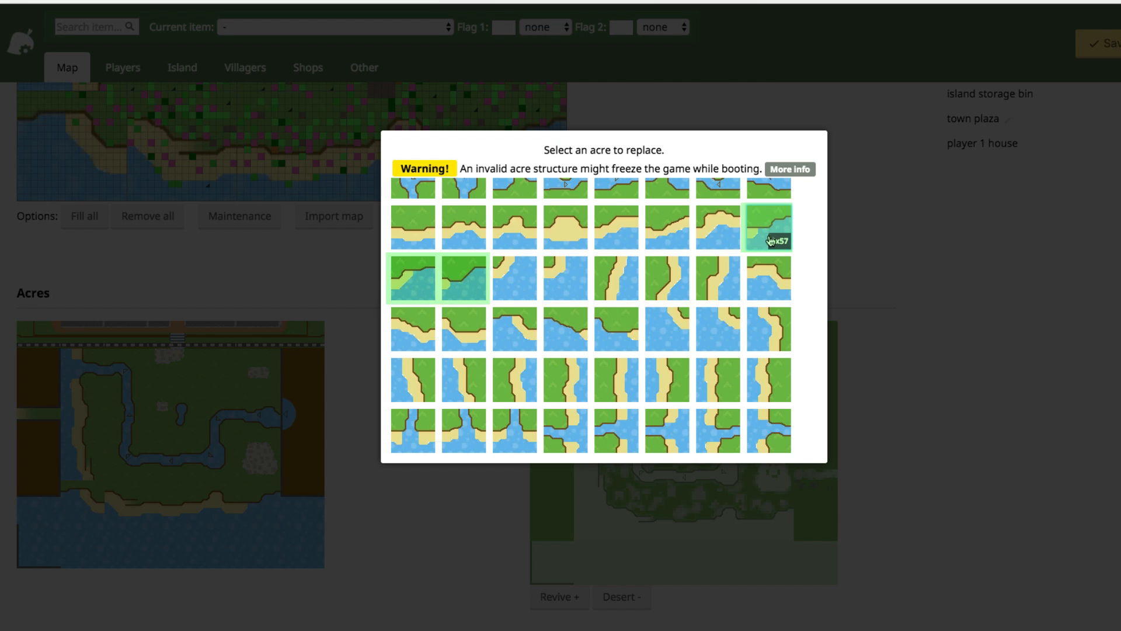
click(362, 508)
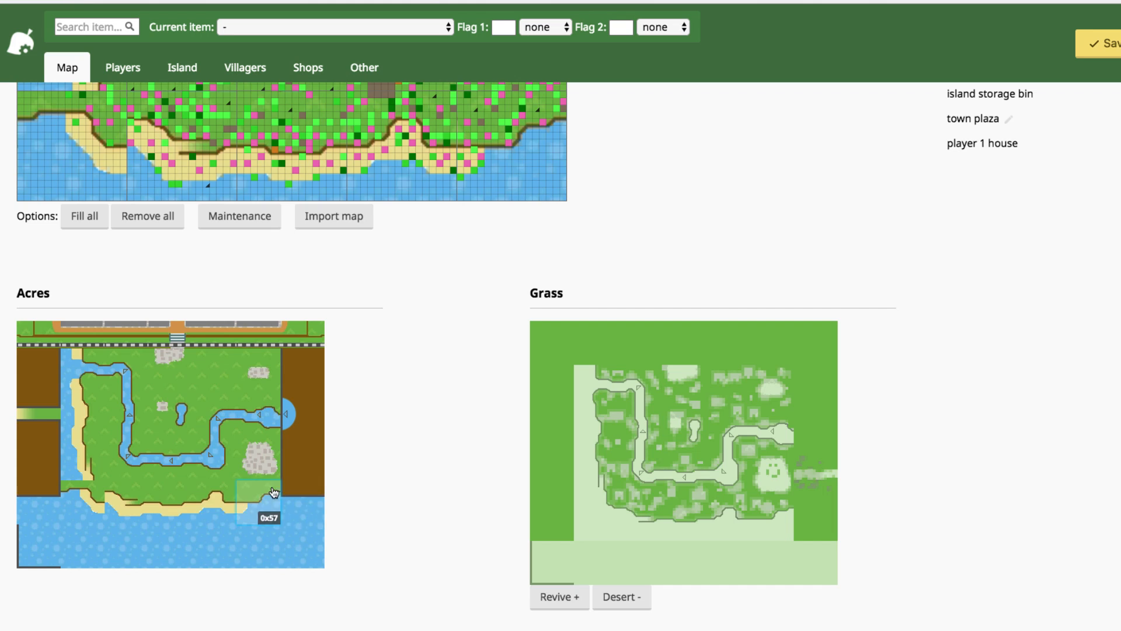
- Replace the bottom-right and bottom-left corner coast acres with matching coast tiles
click(274, 495)
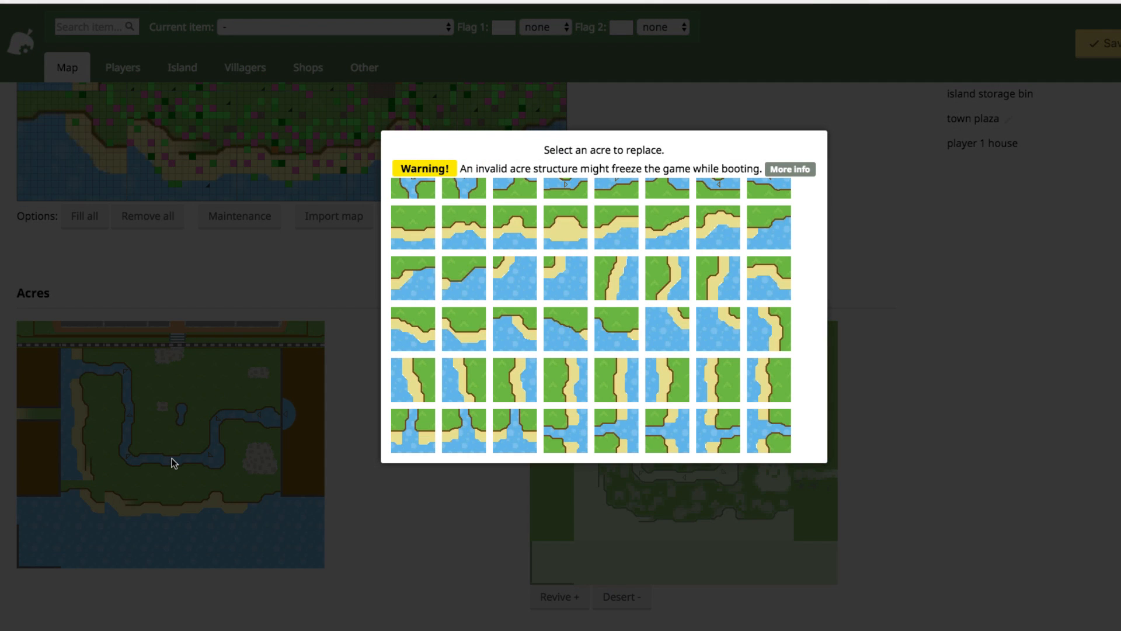
click(421, 233)
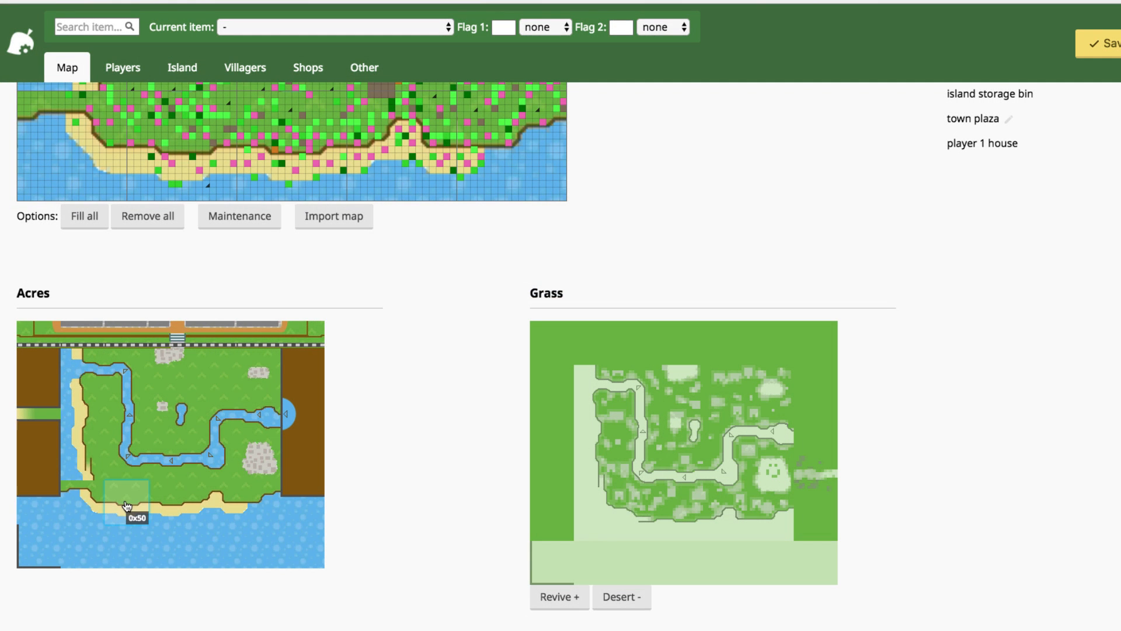
click(79, 507)
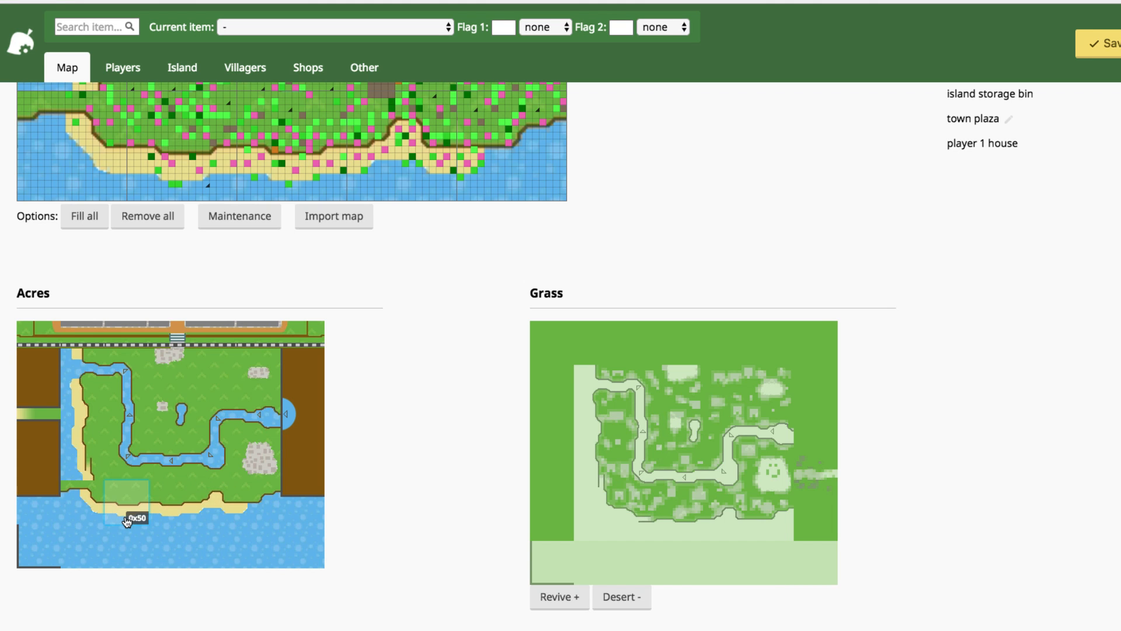
click(85, 464)
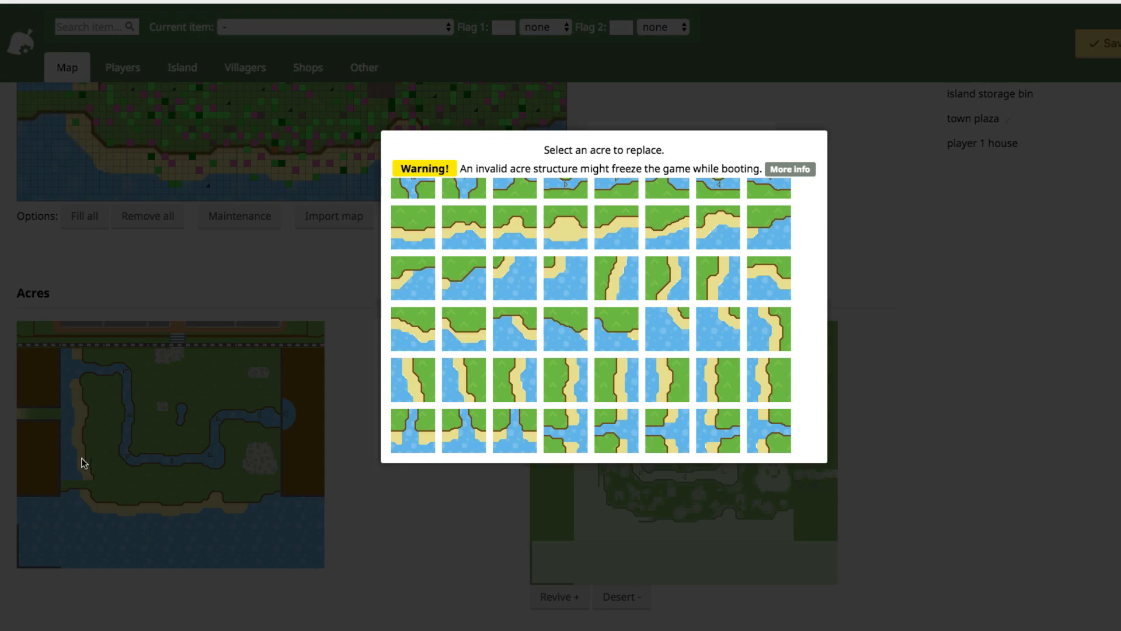
scroll(542, 365, up, 10)
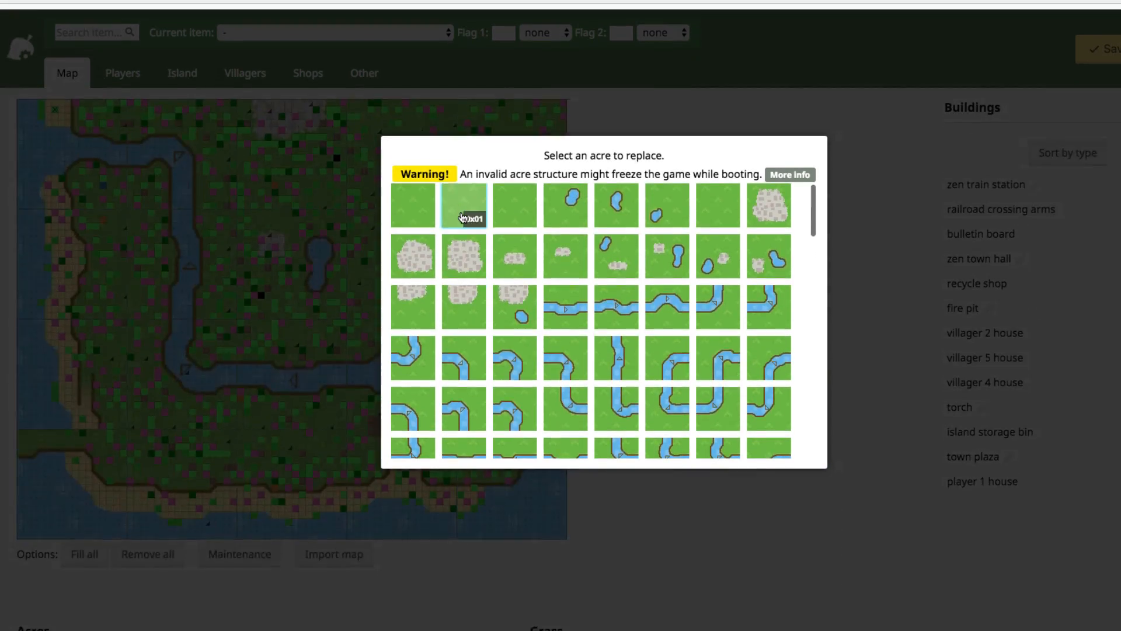
- Turn the upper-left river acres into plain grass tiles
click(194, 390)
scroll(224, 528, down, 6)
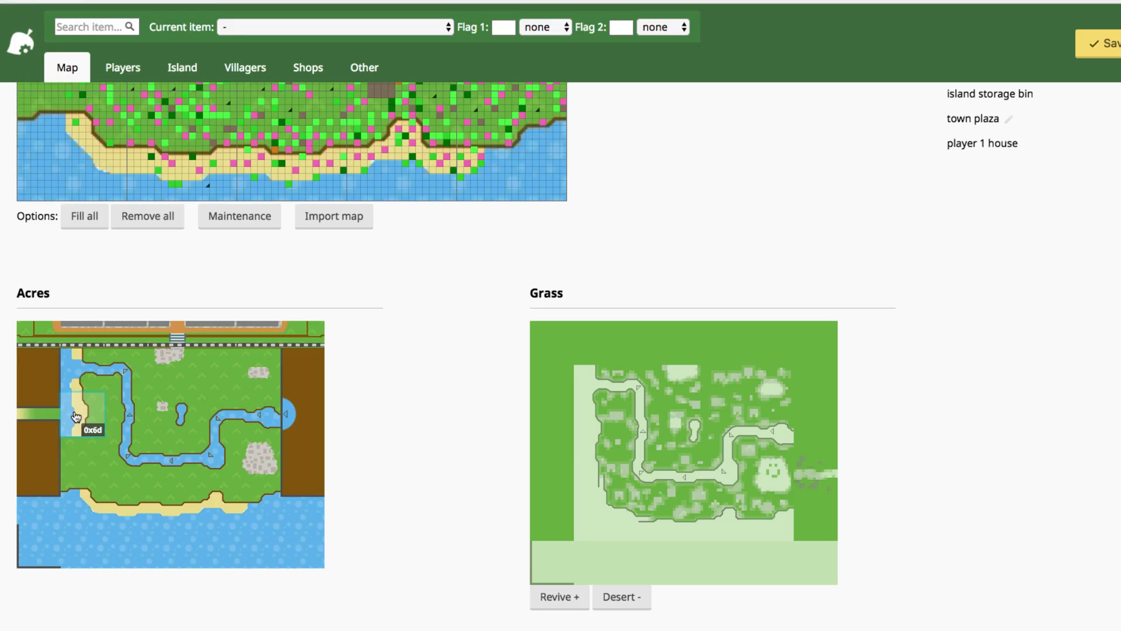
click(141, 365)
click(447, 205)
click(73, 368)
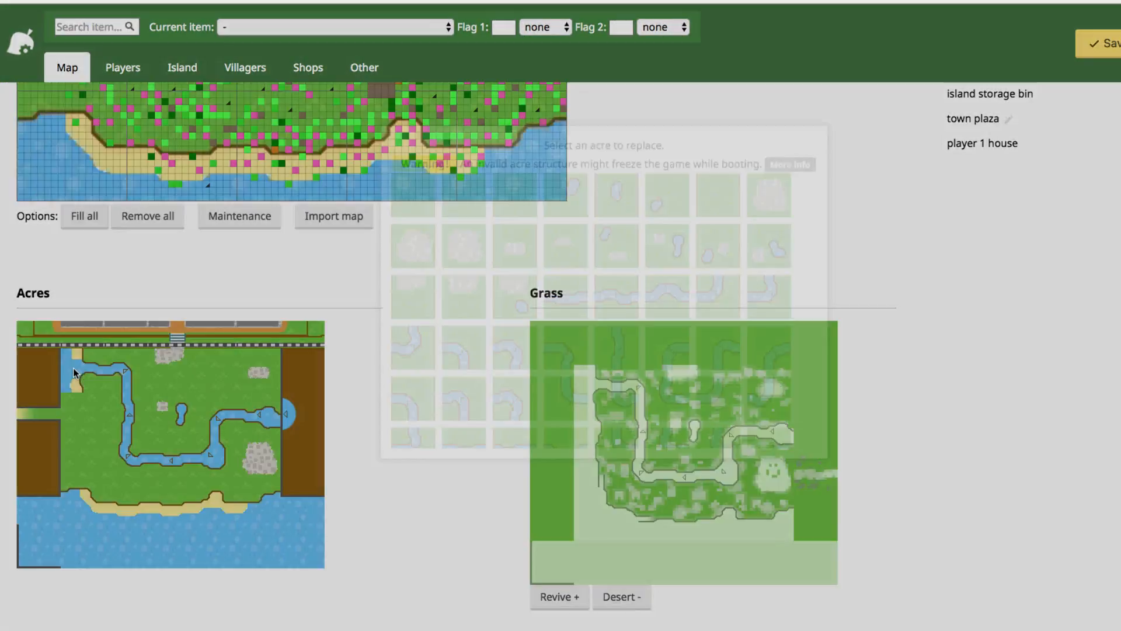
click(519, 207)
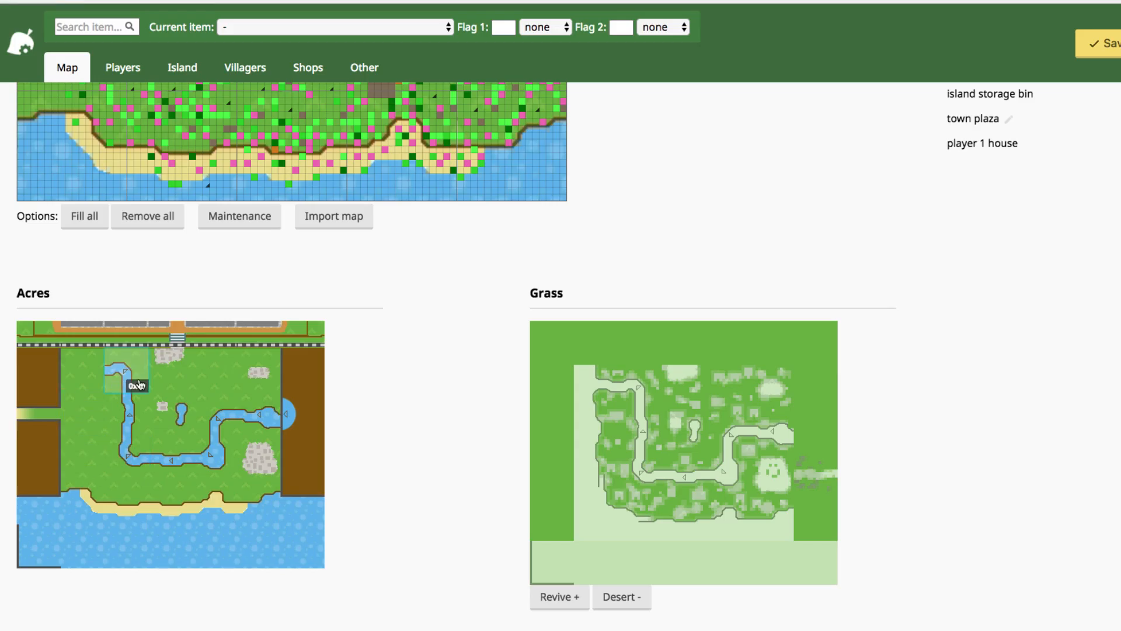
click(133, 389)
click(416, 204)
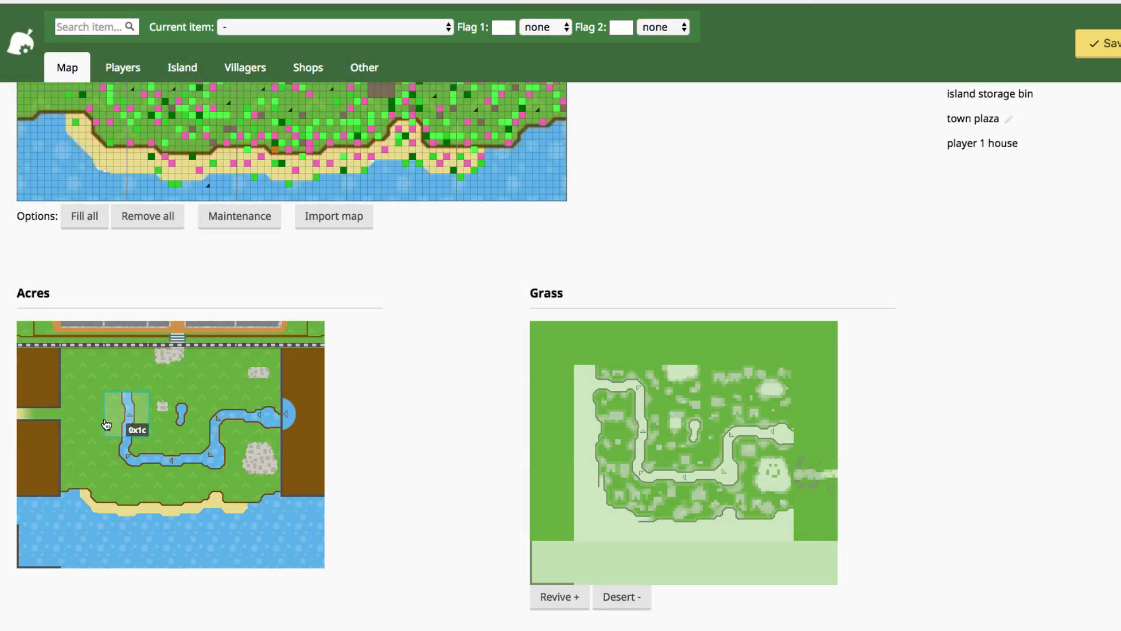
click(134, 409)
click(513, 206)
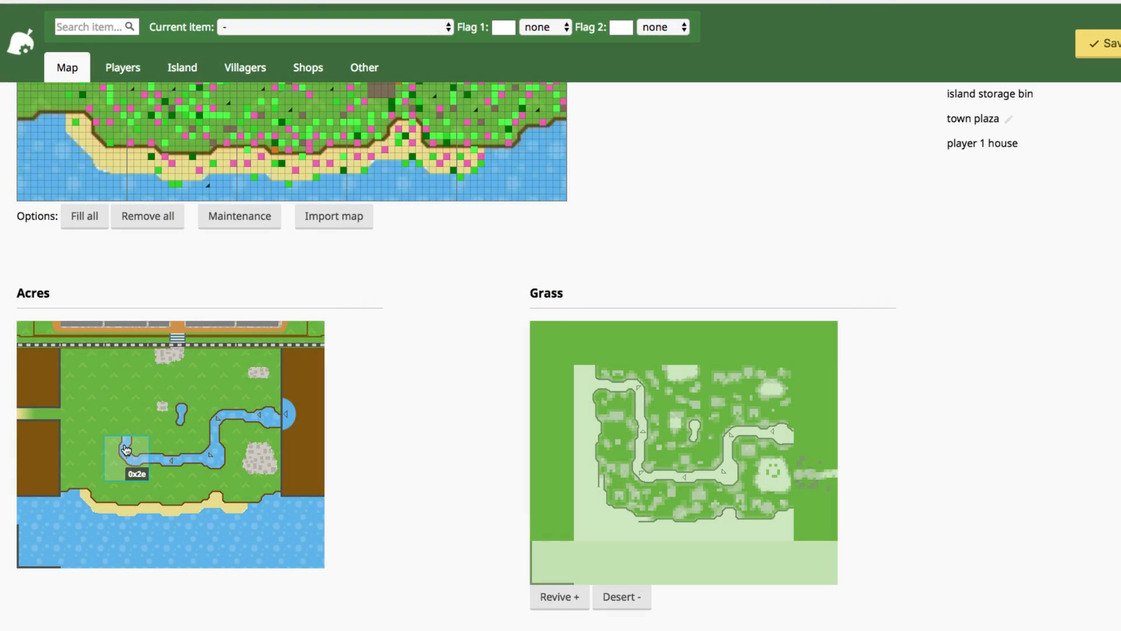
- Give the acre below the new grass a river bend tile
click(126, 456)
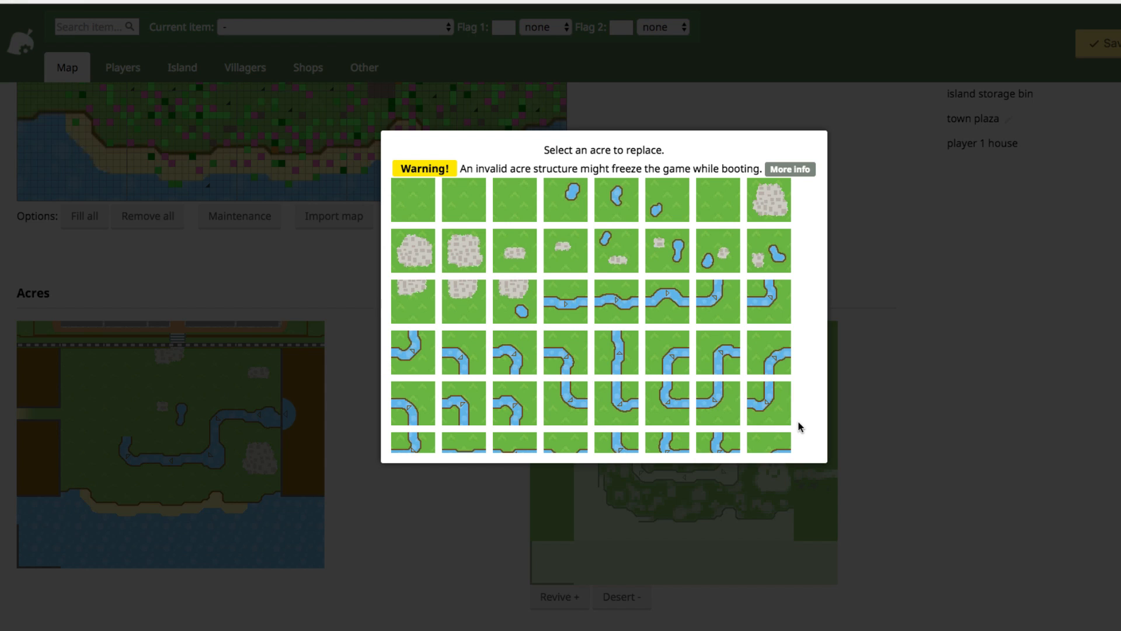
scroll(794, 402, down, 3)
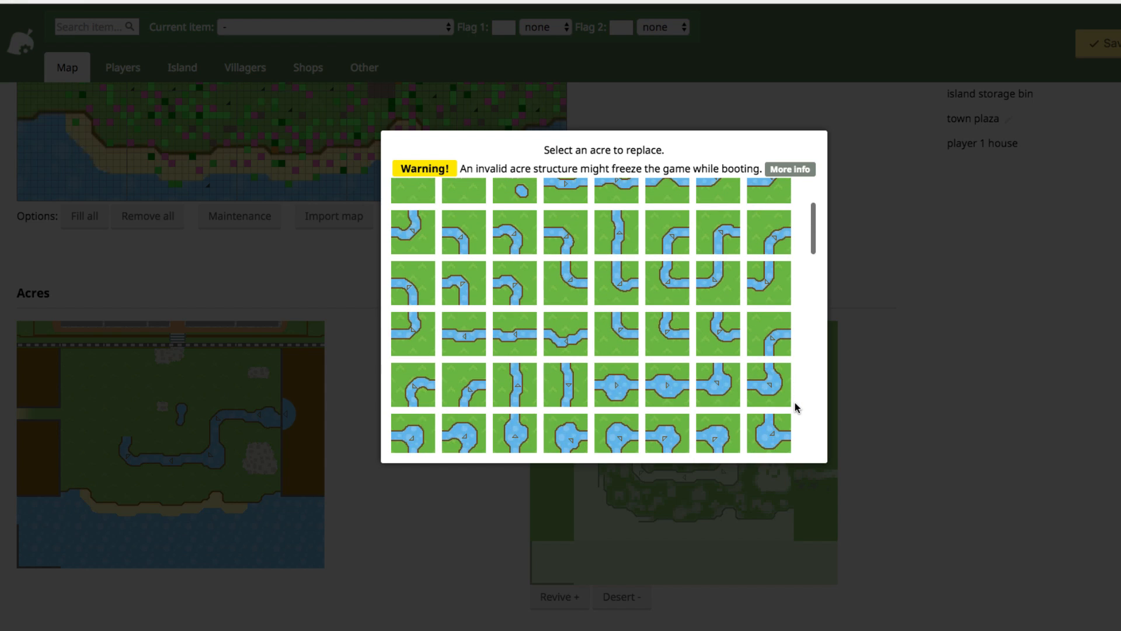
click(776, 342)
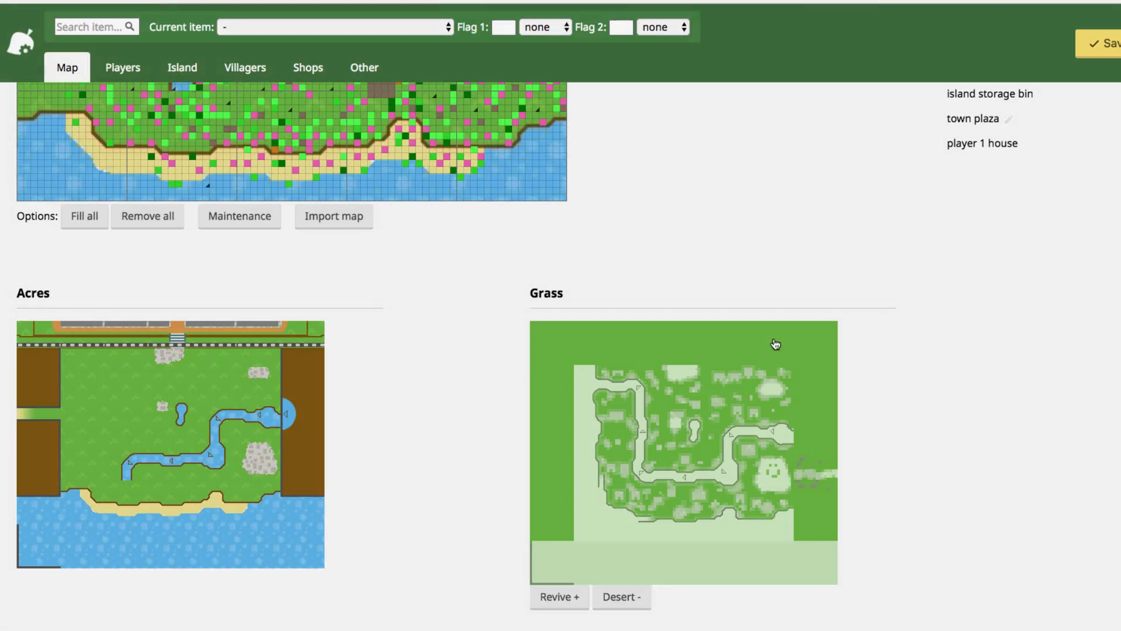
click(118, 495)
- Replace the bottom coast acres with river-crossing and river-mouth coast tiles
scroll(659, 382, down, 8)
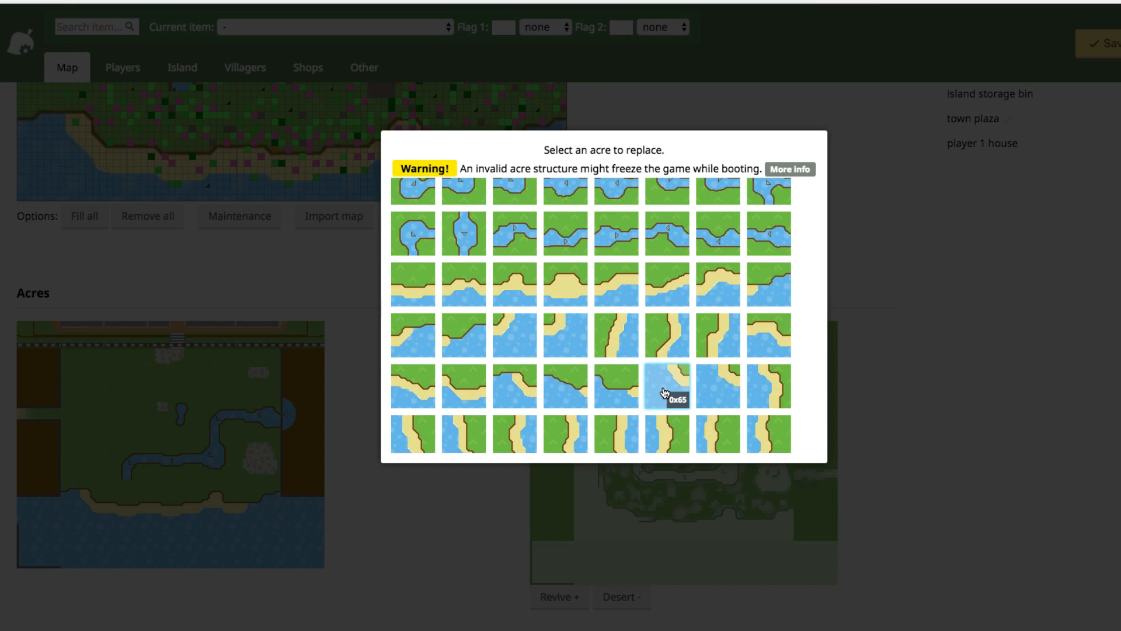
scroll(663, 392, down, 3)
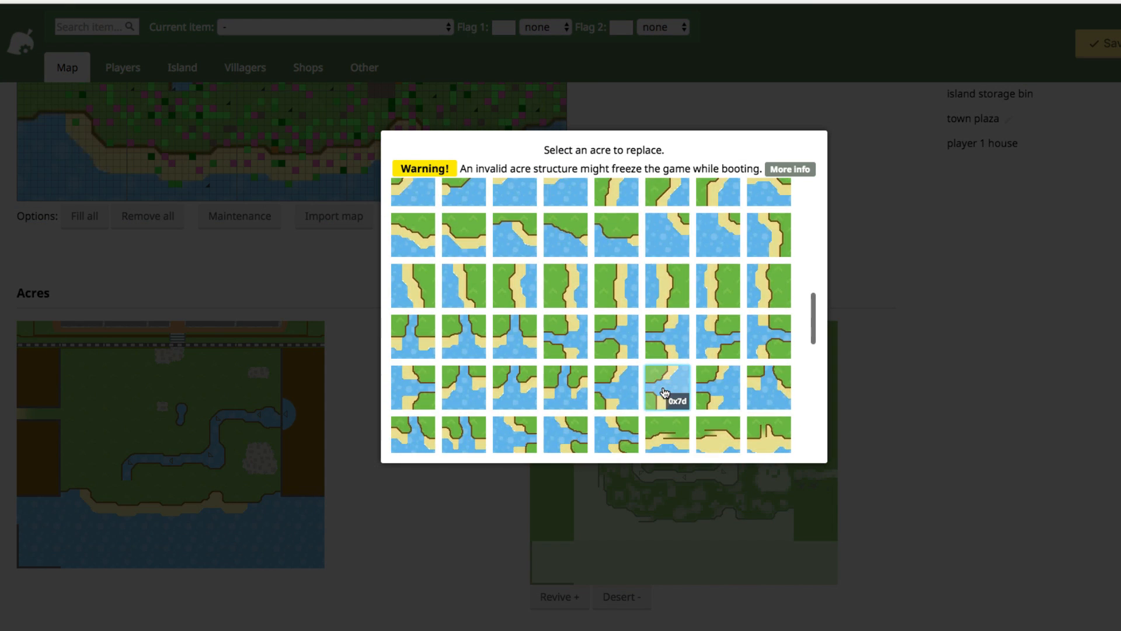
click(519, 389)
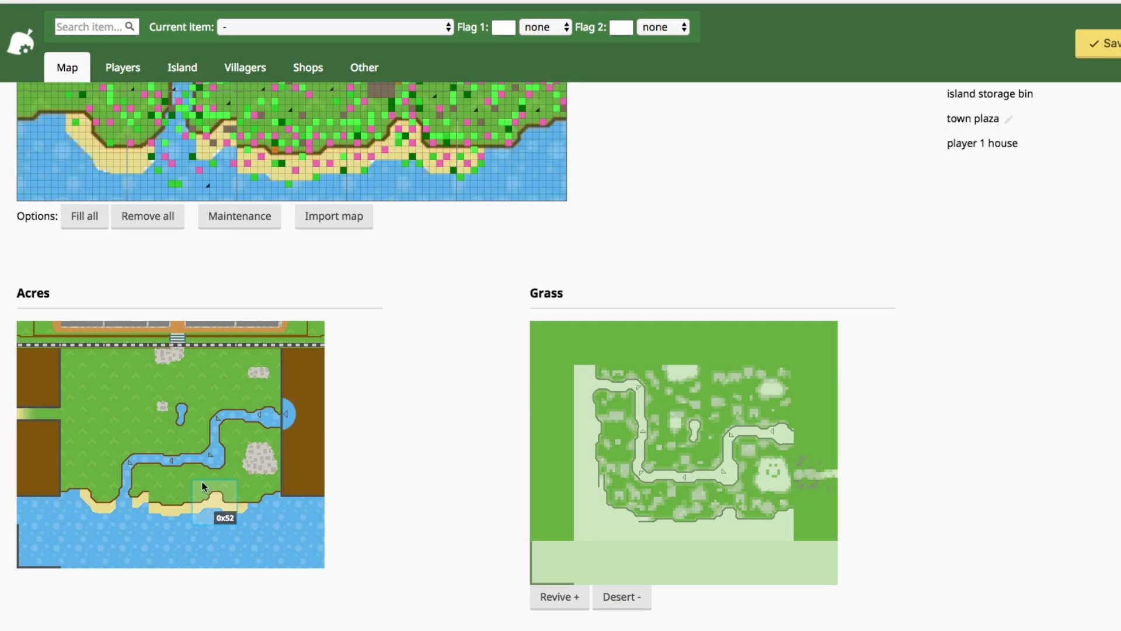
click(127, 496)
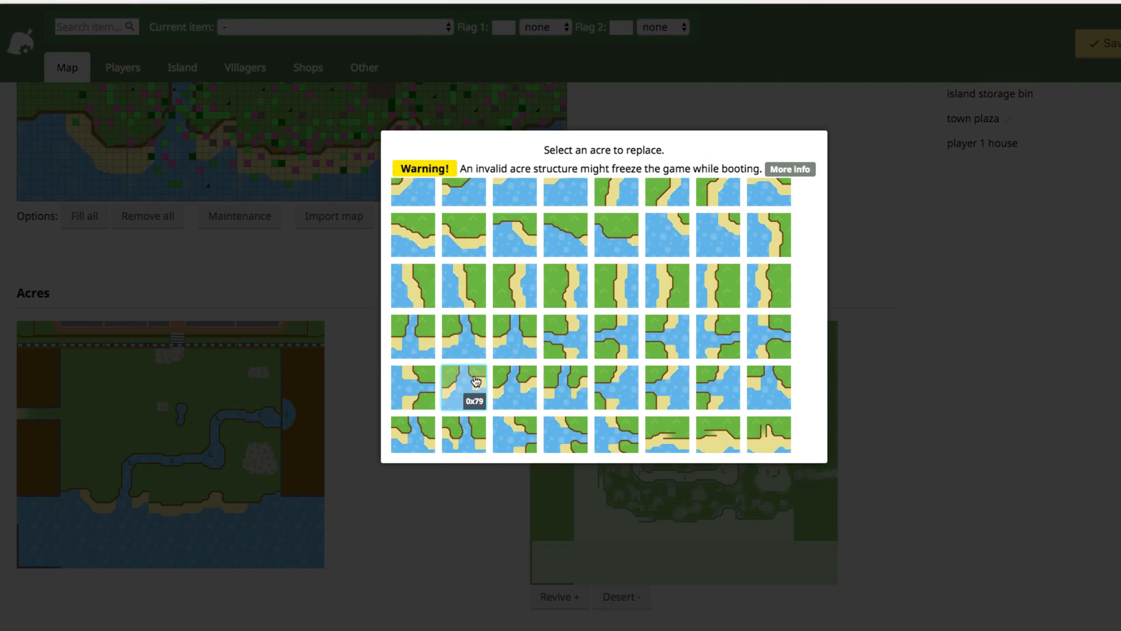
click(476, 383)
click(148, 494)
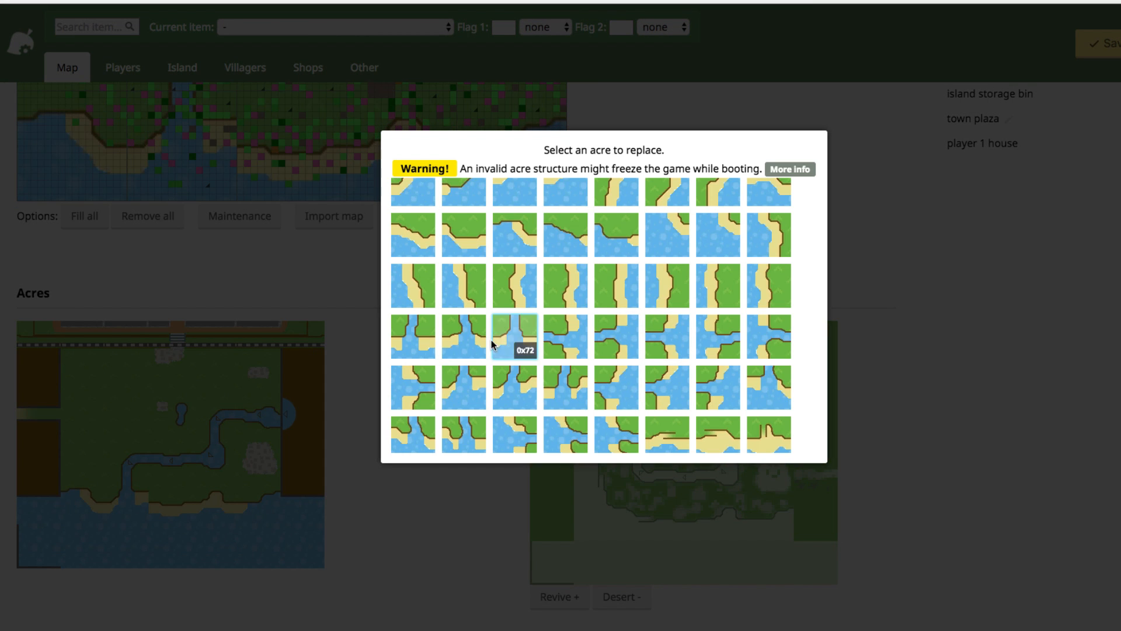
click(428, 347)
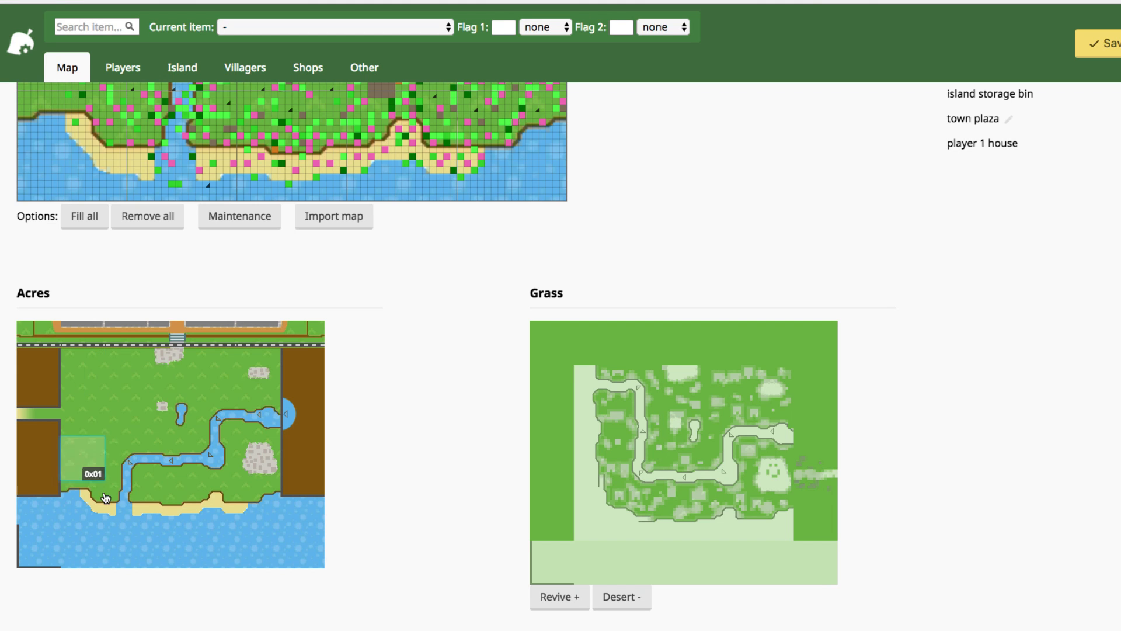
- Replace the bottom coast acre beside the river mouth with tile 0x79
click(120, 512)
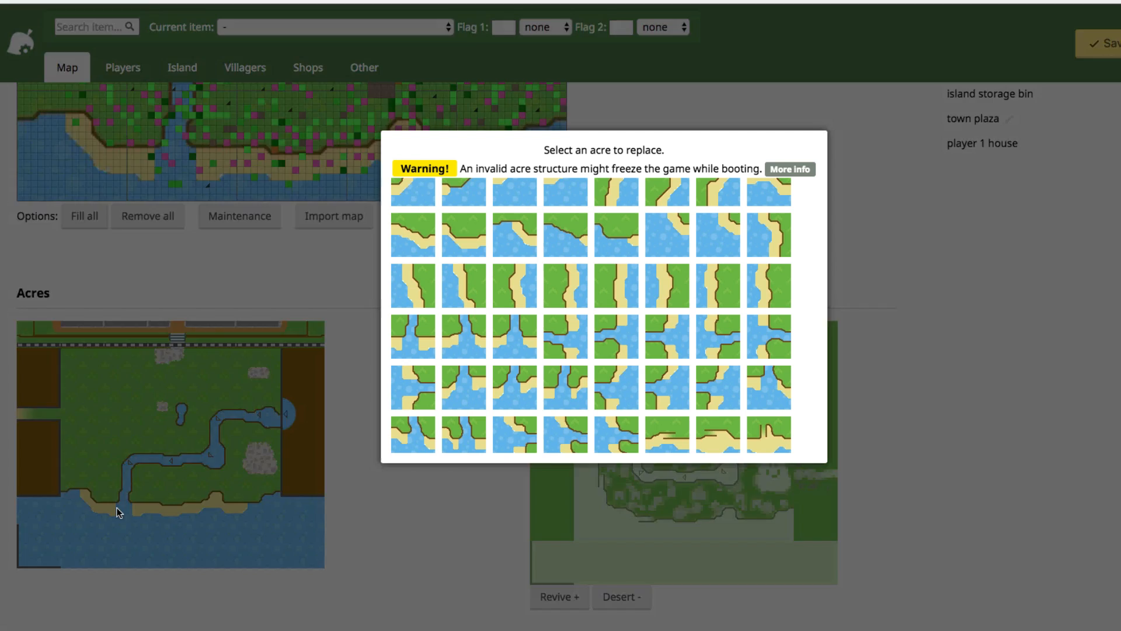
click(448, 383)
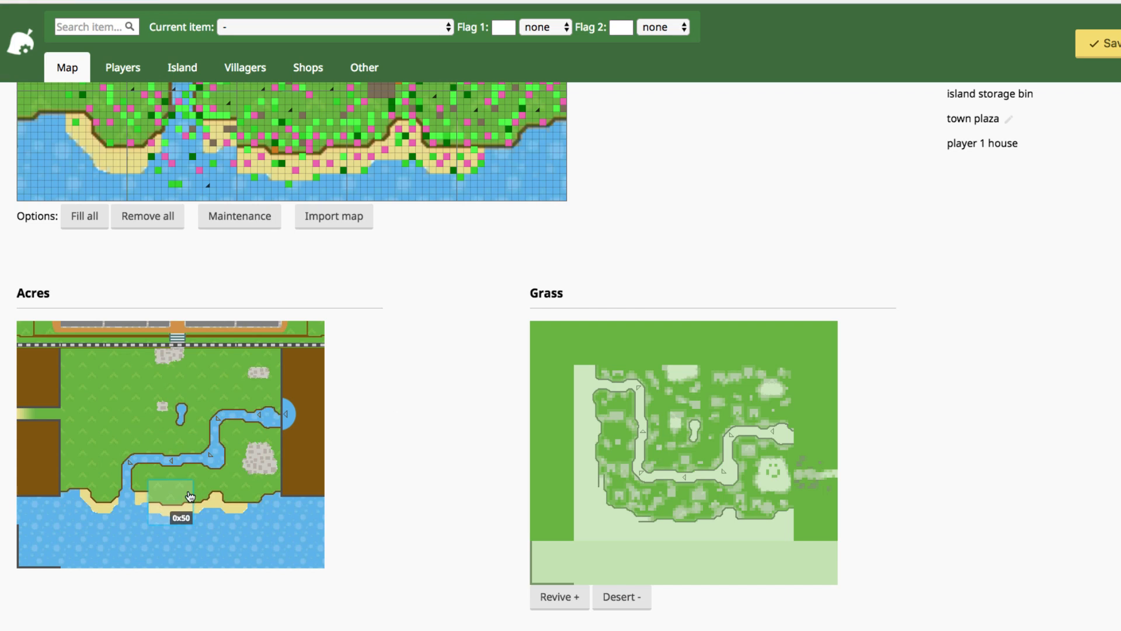